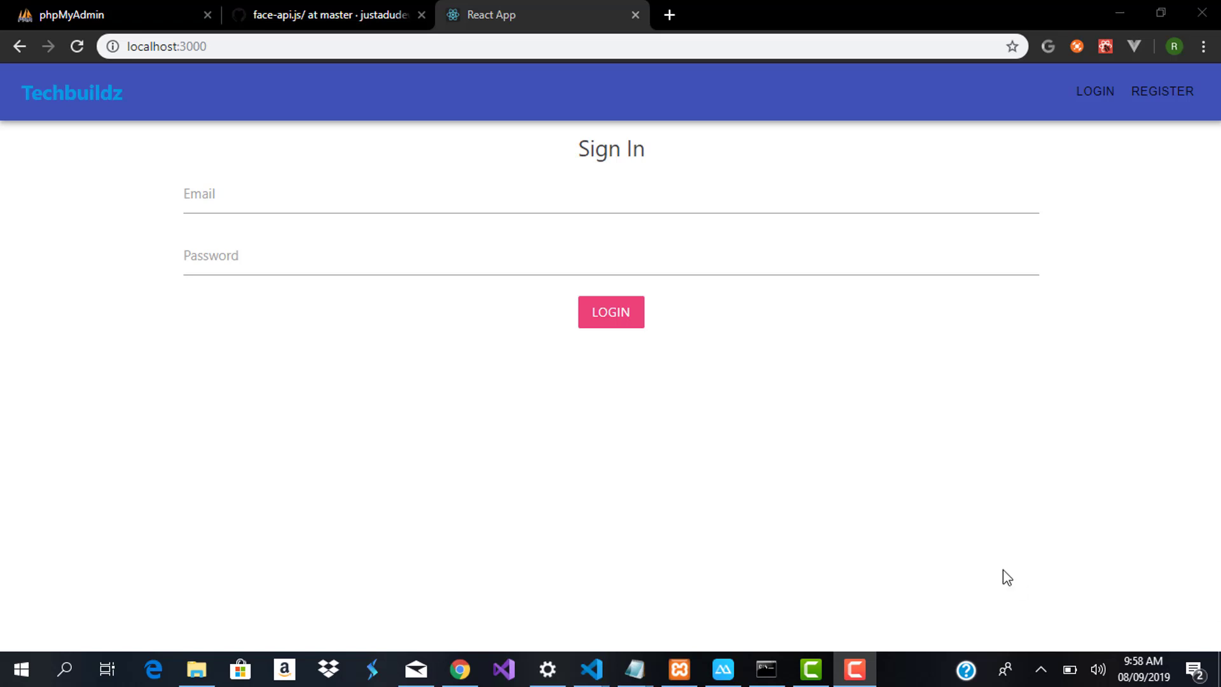
On the sign-in form, fill in the saved account email from autofill and the account password
click(457, 207)
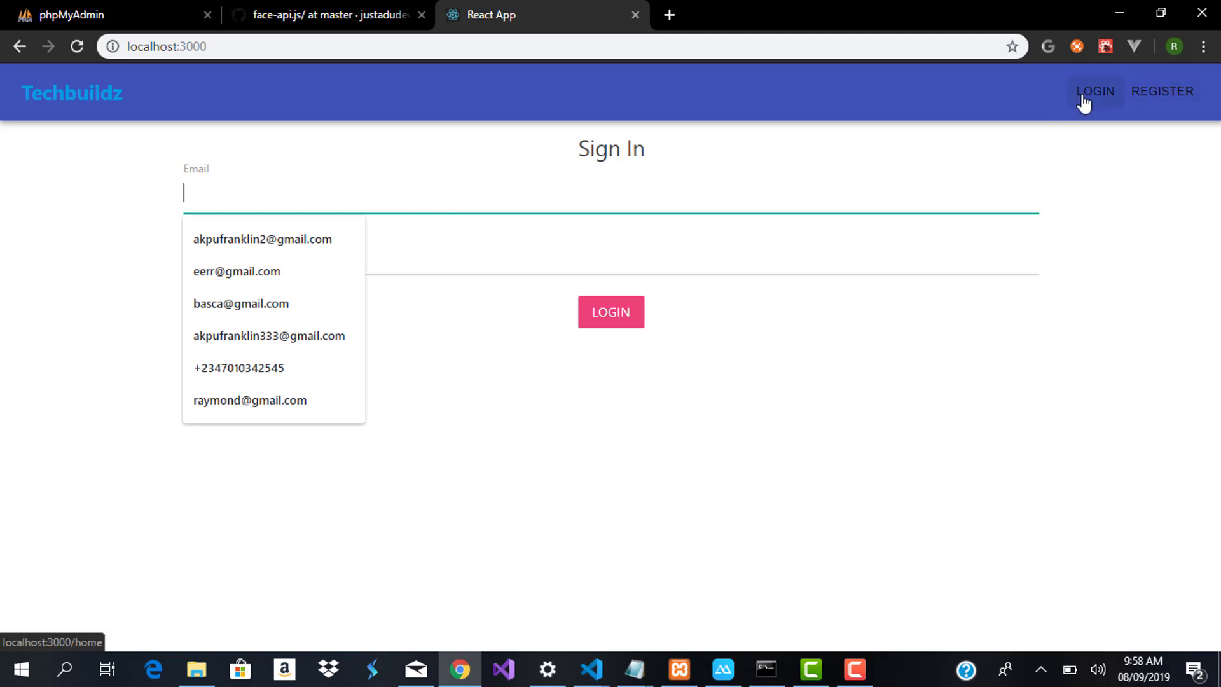
click(1166, 101)
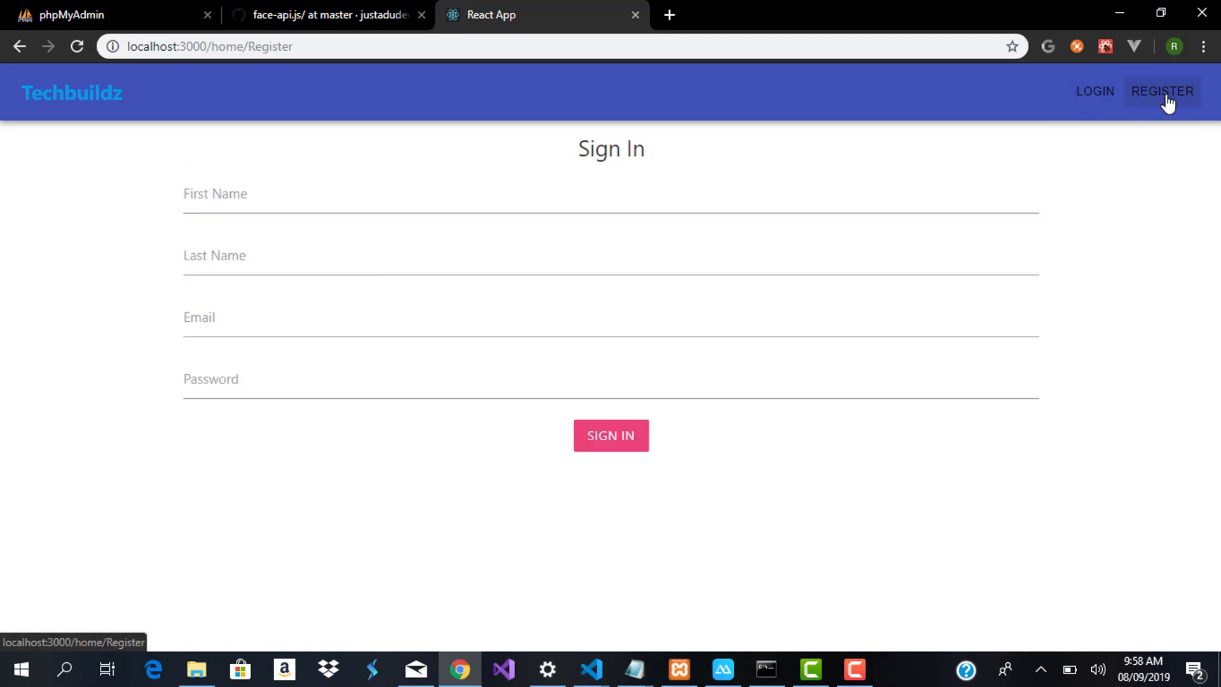
click(1091, 101)
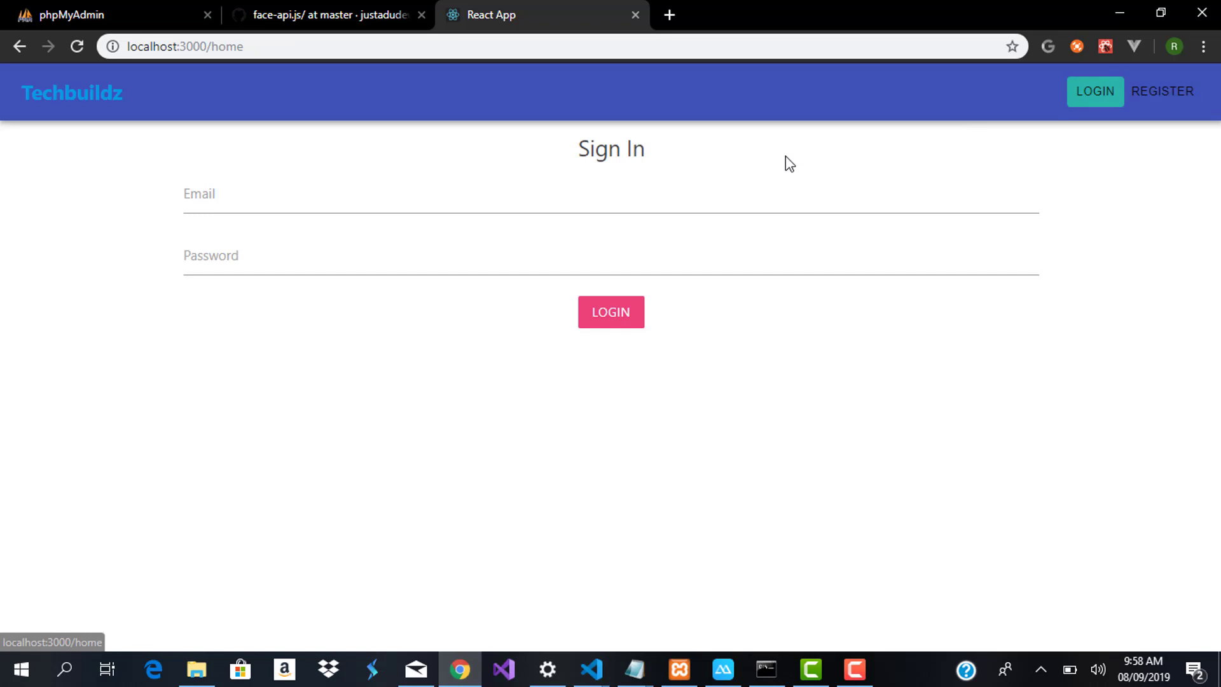
click(665, 193)
click(227, 242)
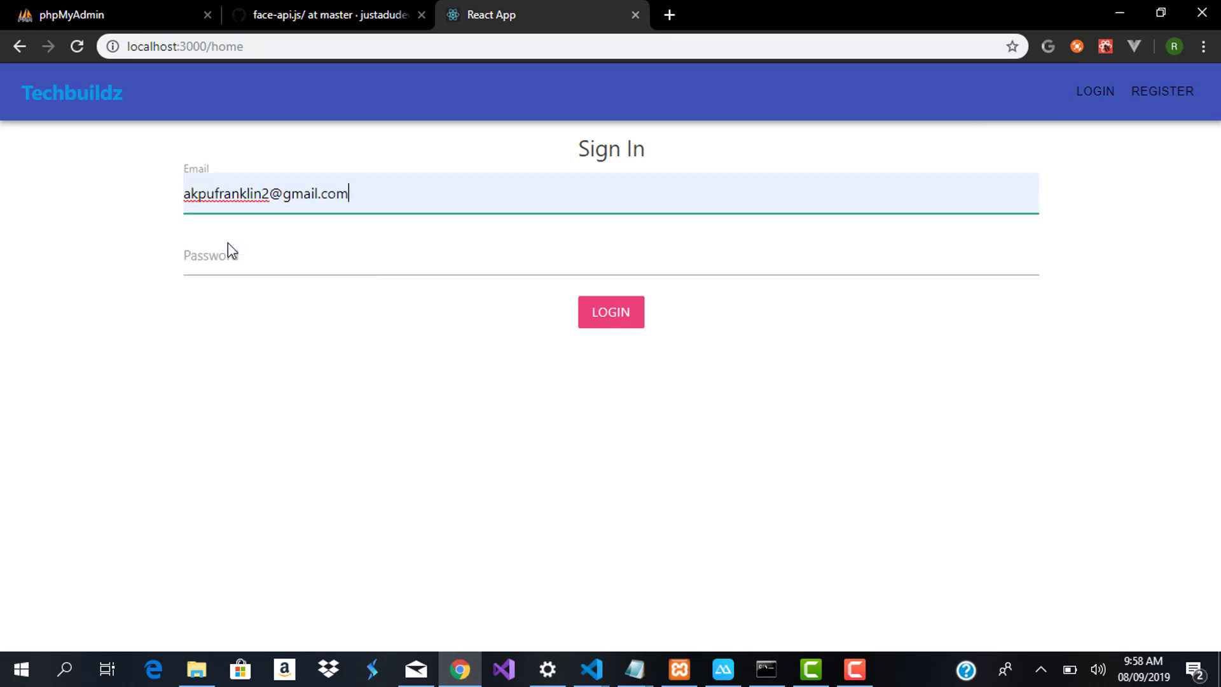
click(266, 253)
text(•••••)
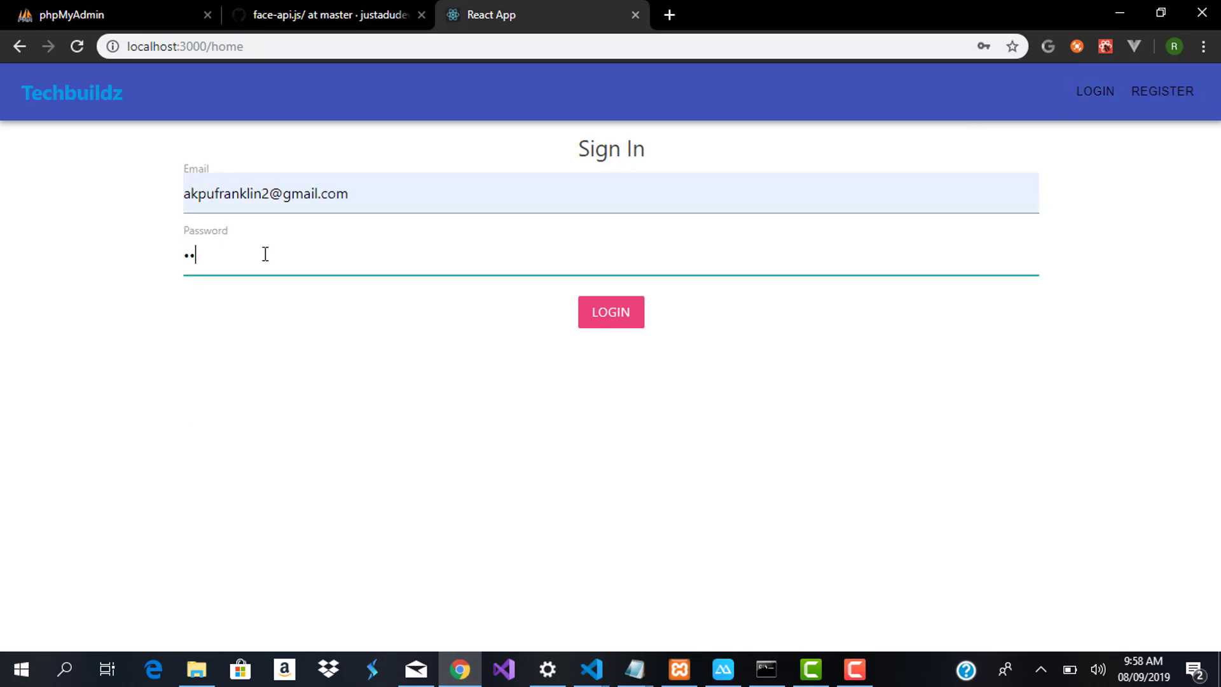
text(•••)
Submit the login, then page forward three times to the page listing contacts 161 to 147
click(608, 310)
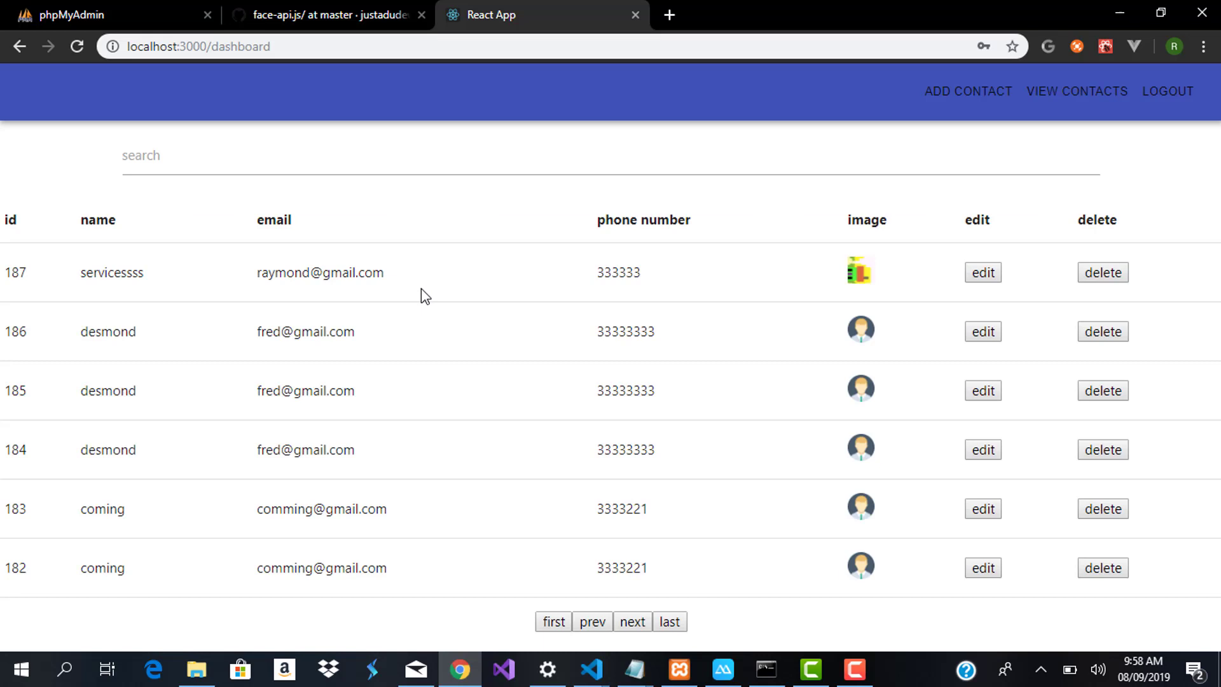
click(633, 622)
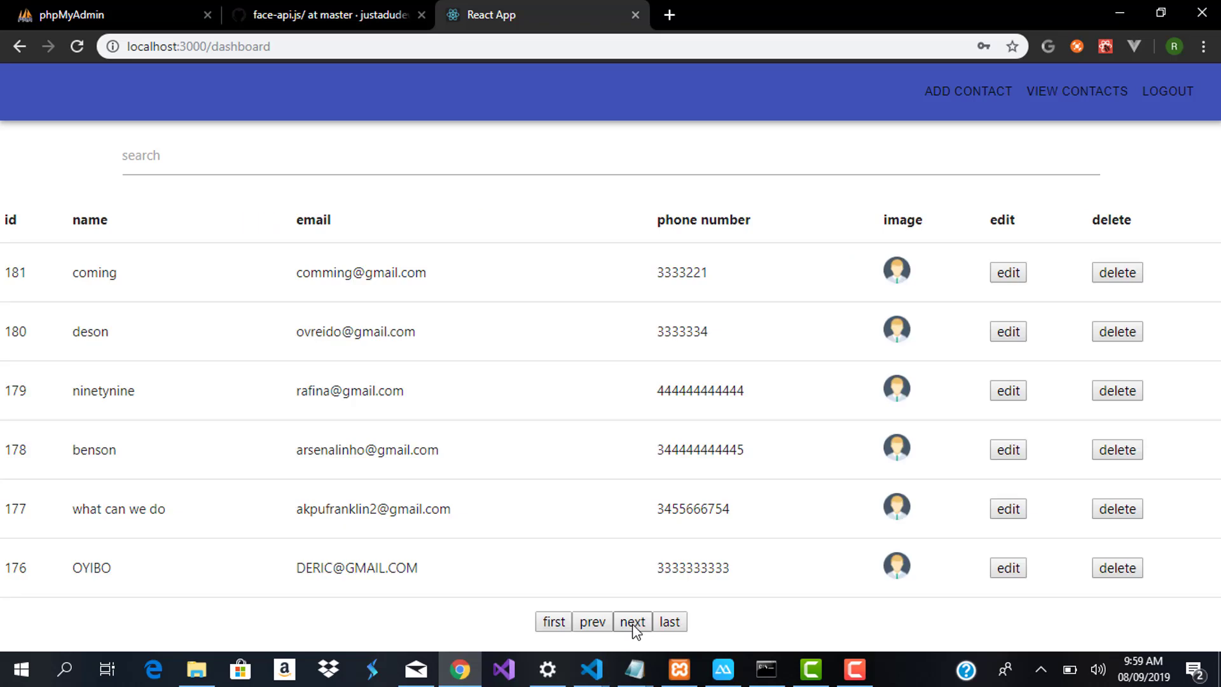
click(633, 623)
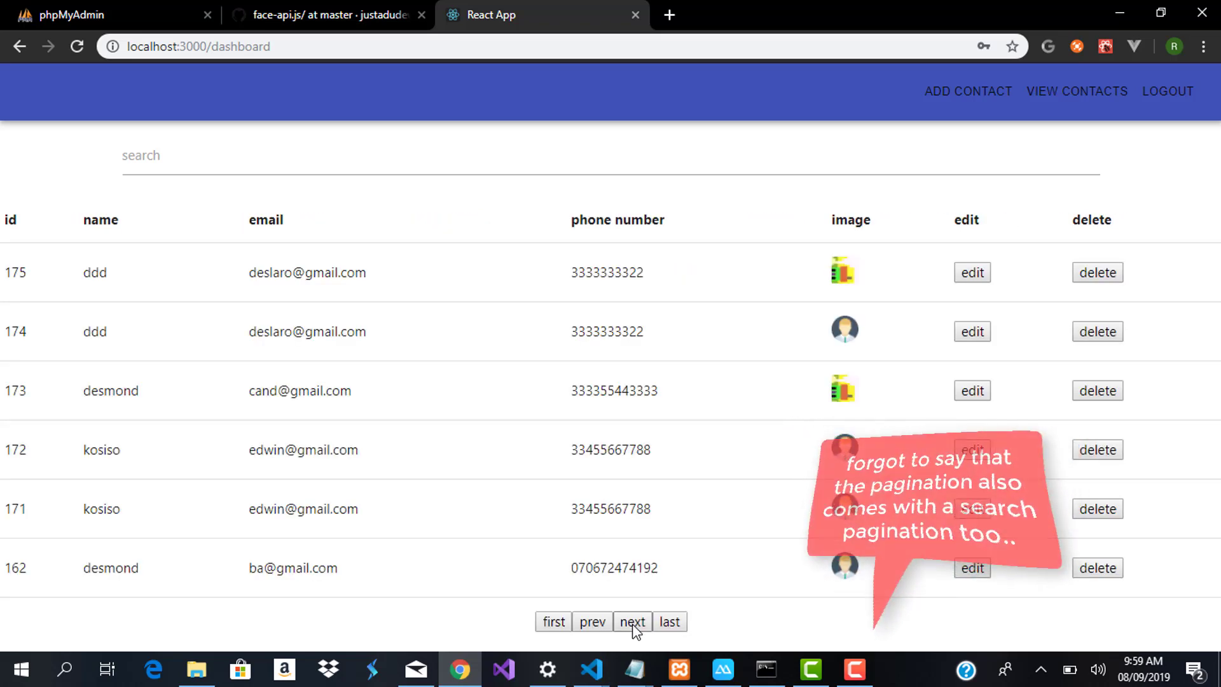
click(632, 623)
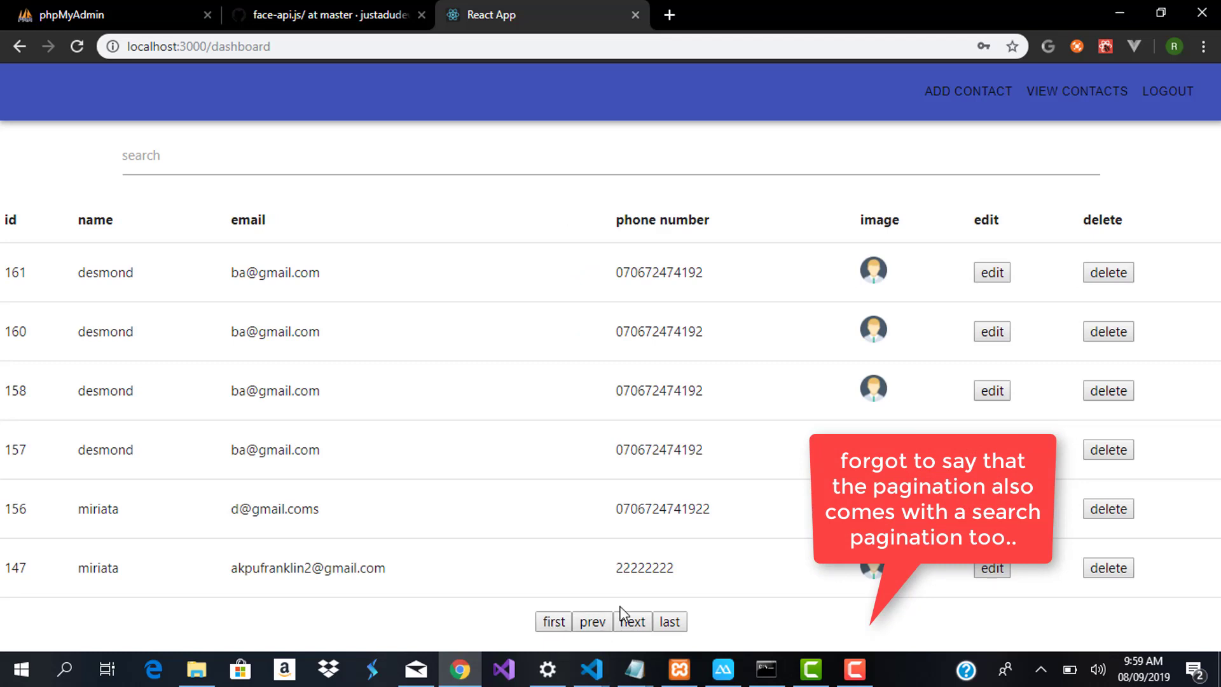
Open the Add Contact form, enter the new contact's first and last name, and attempt a save
click(979, 100)
click(341, 208)
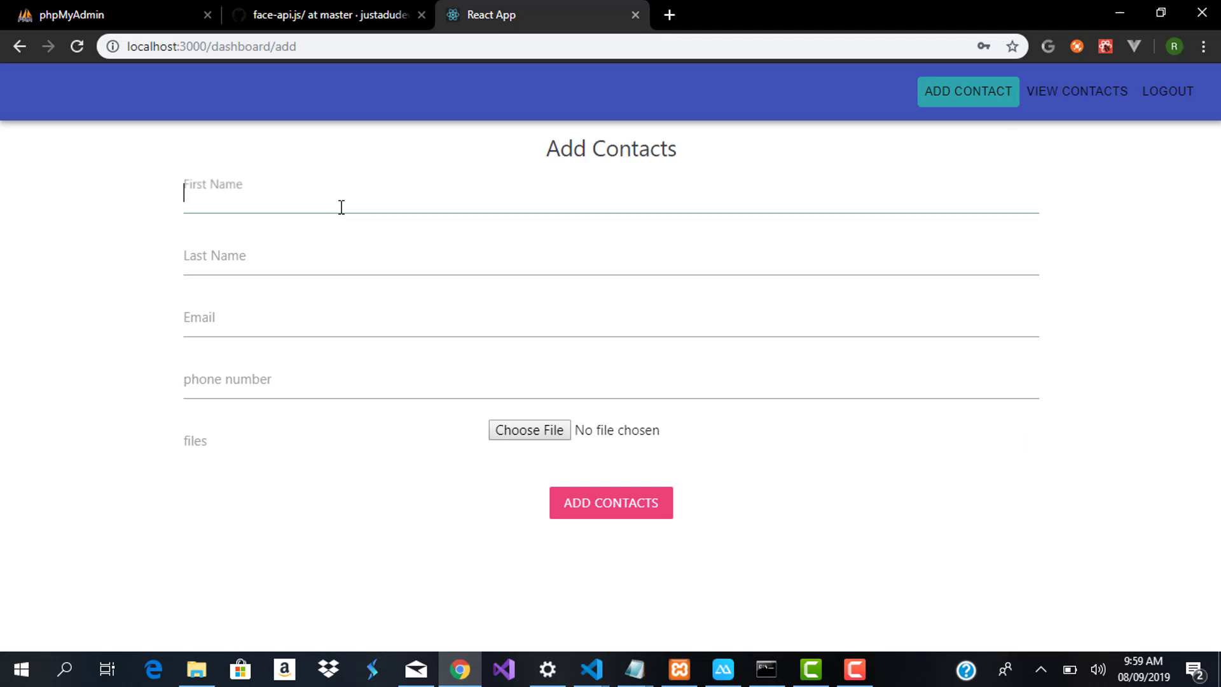
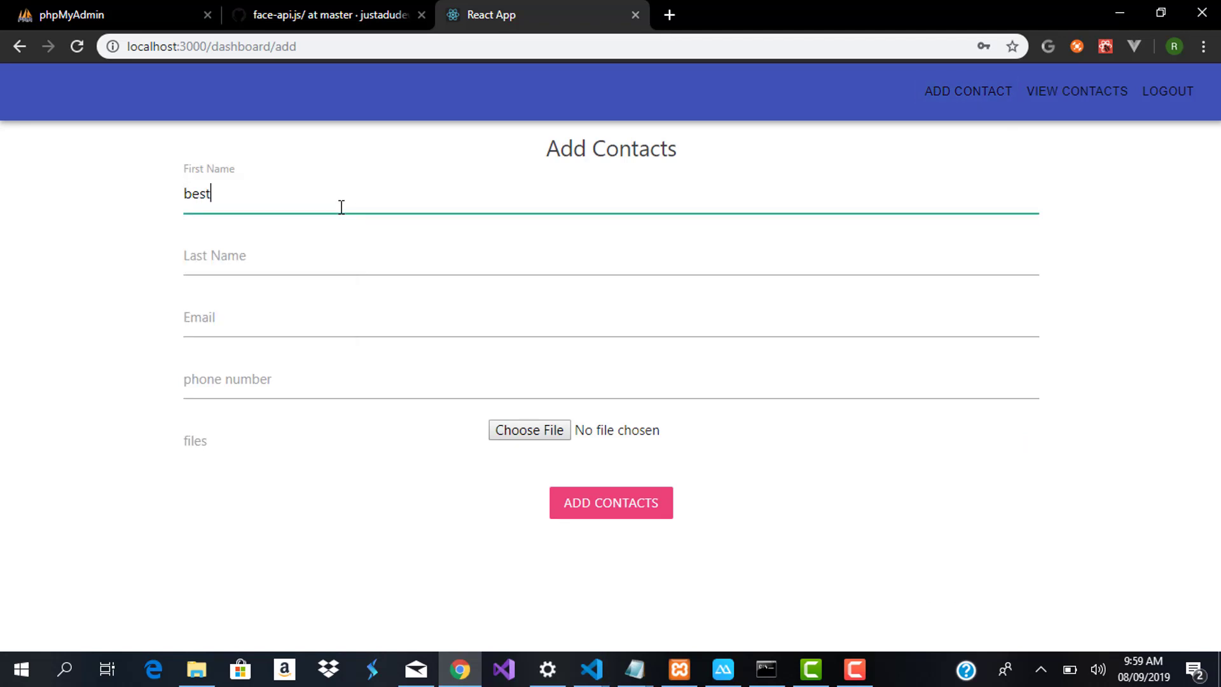
click(329, 258)
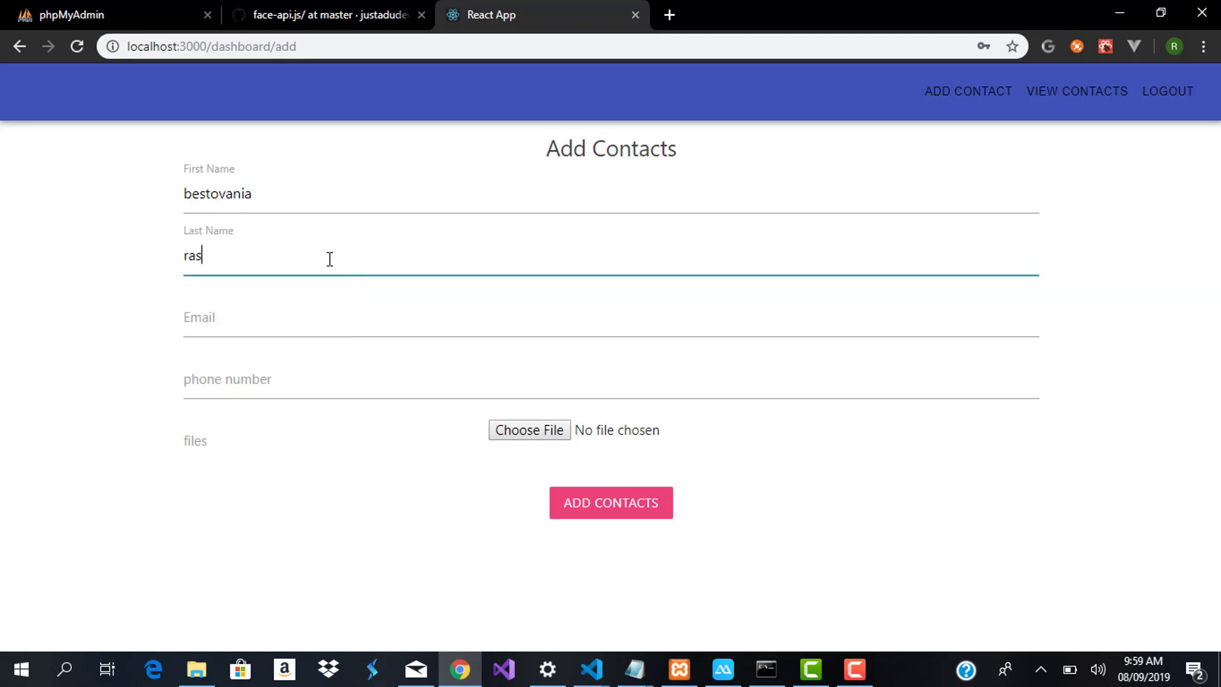
click(605, 512)
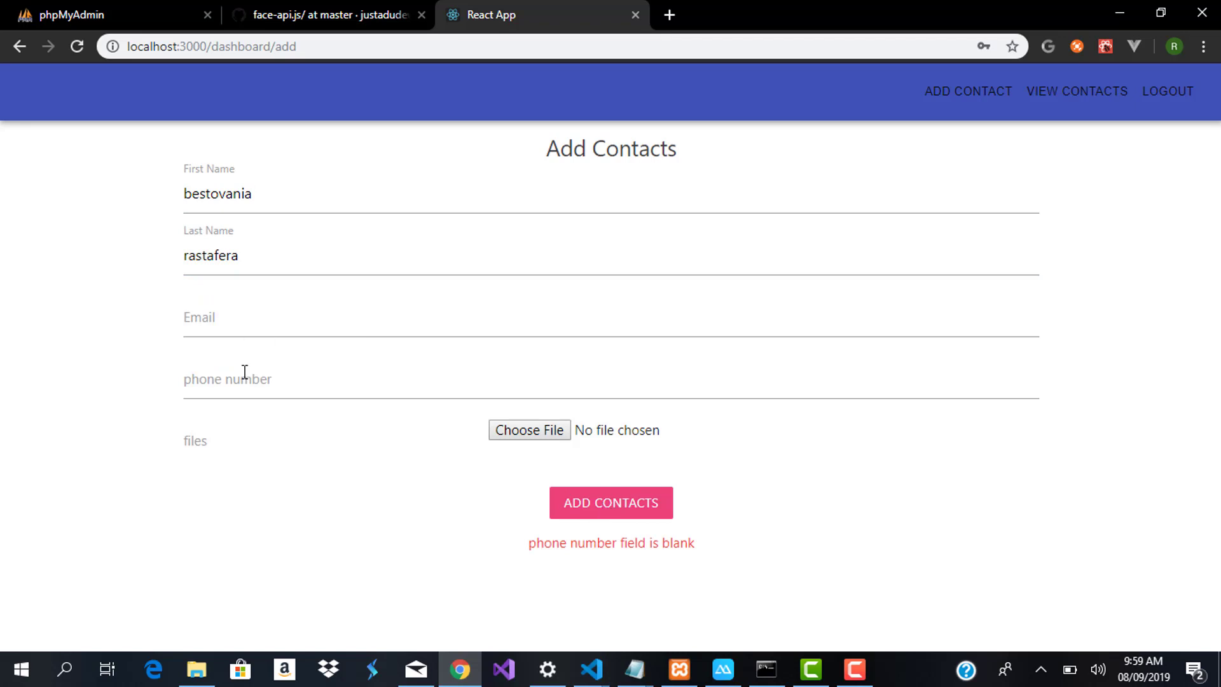
Fill in the contact's phone number and email address, then save the new contact
click(245, 372)
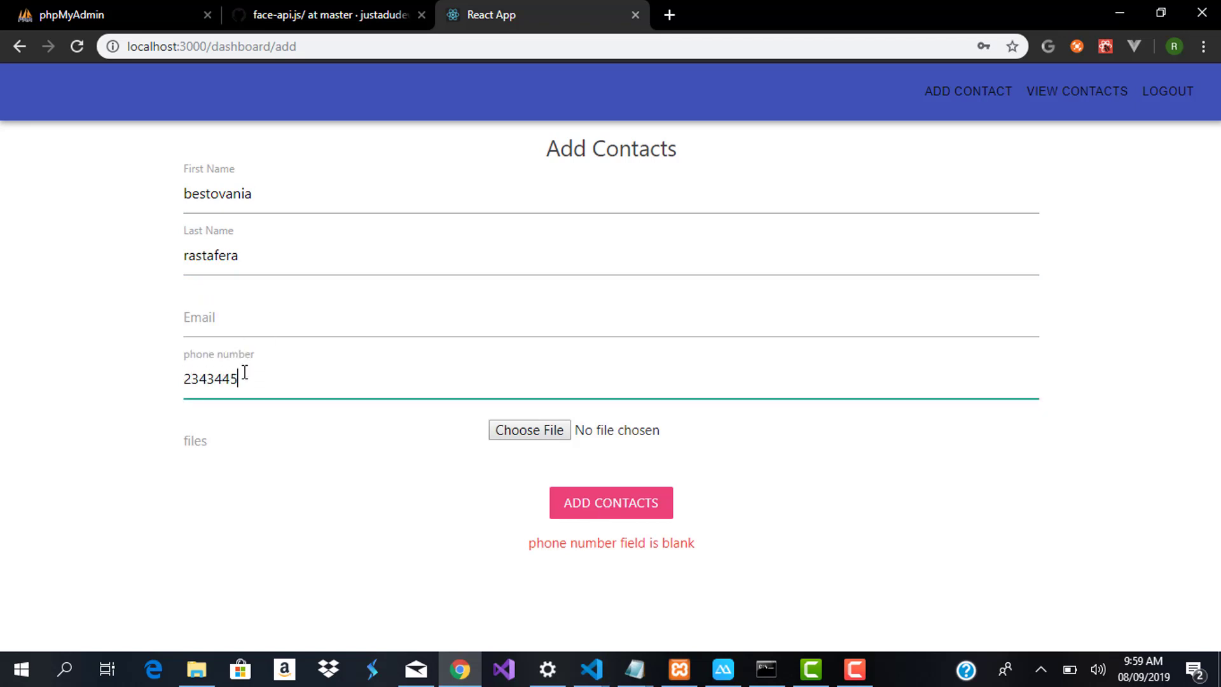
key(BackSpace)
key(BackSpace)
key(BackSpace)
key(BackSpace)
key(BackSpace)
key(BackSpace)
click(223, 337)
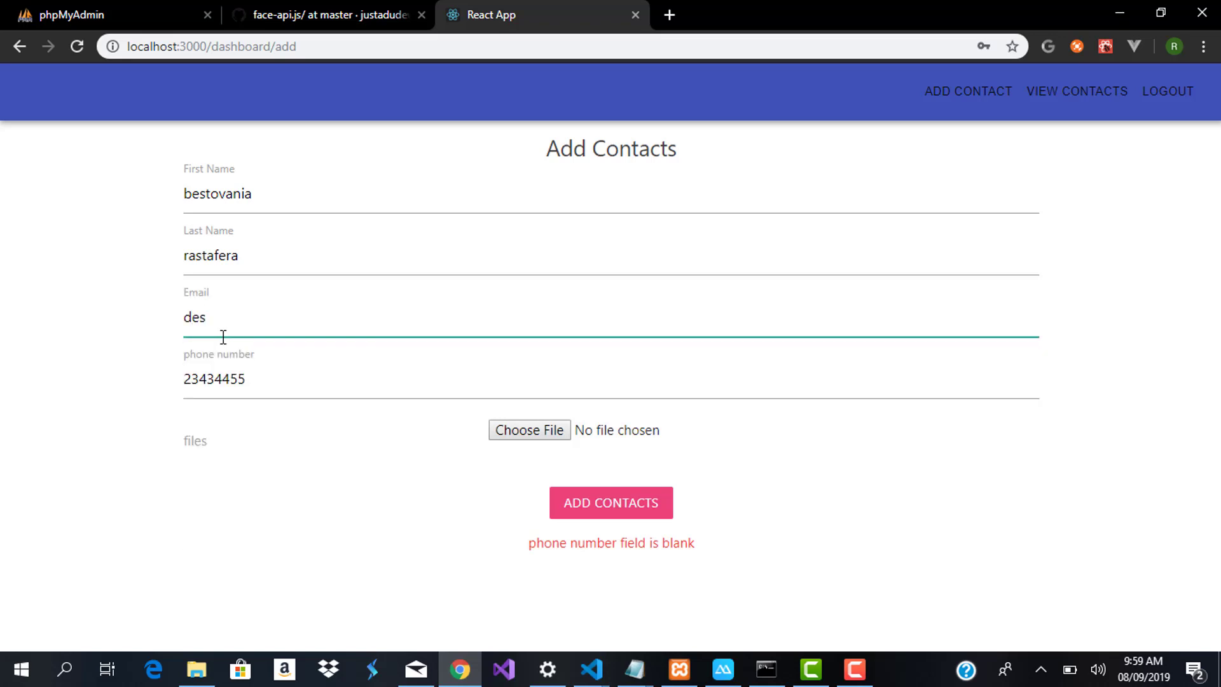
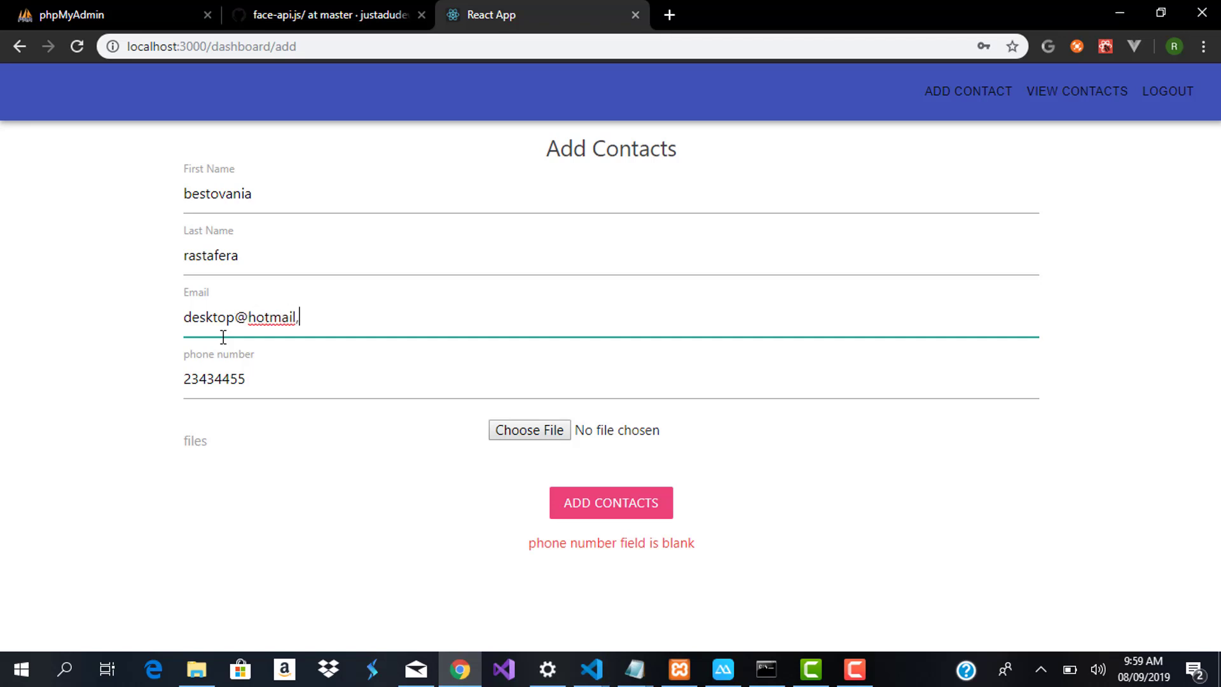
click(346, 373)
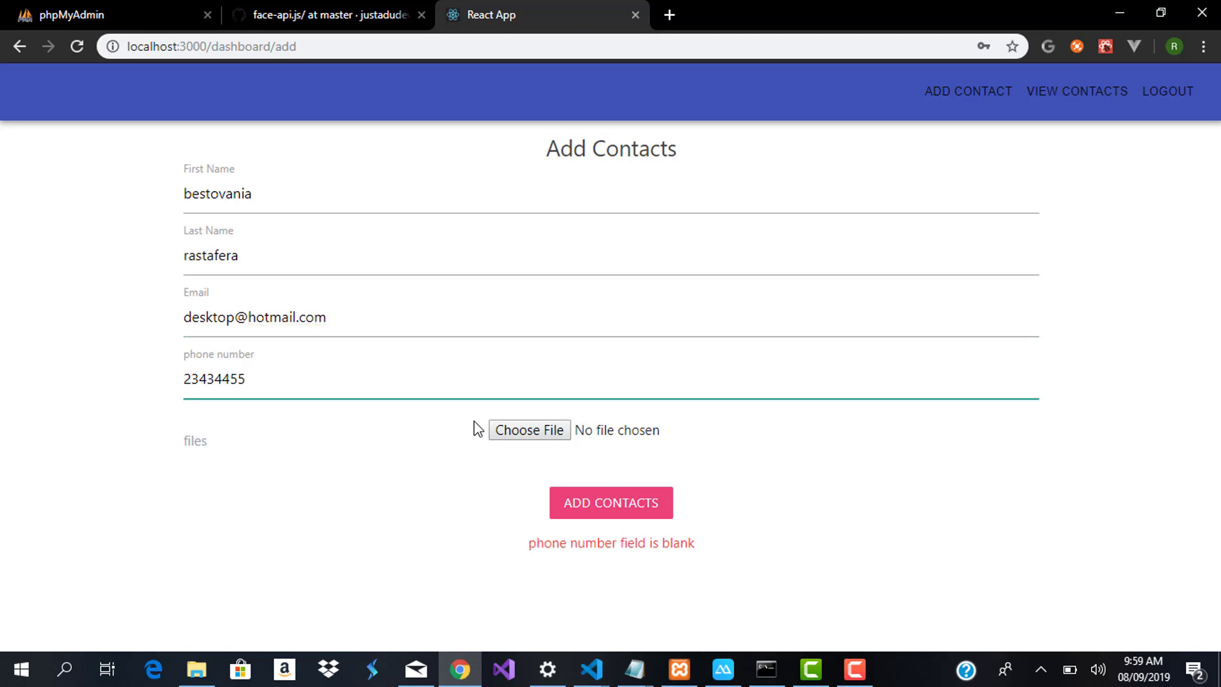
click(604, 506)
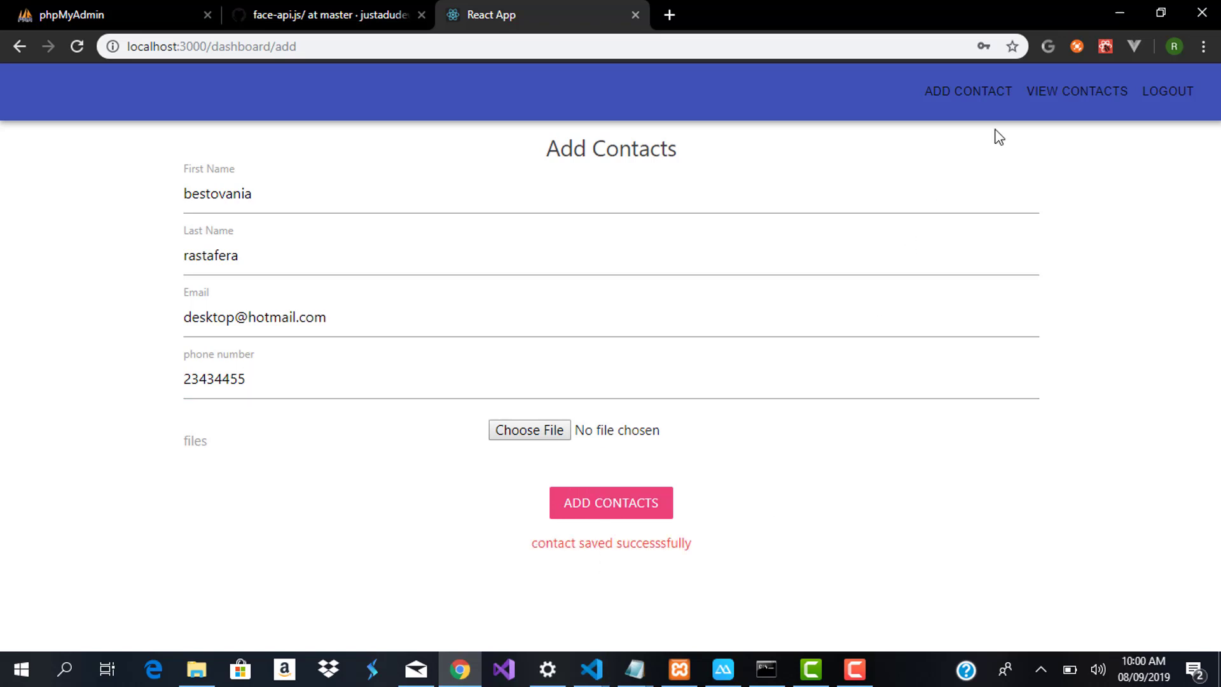
Return to the contacts list and open contact 188 in the Edit Contacts form
click(1091, 94)
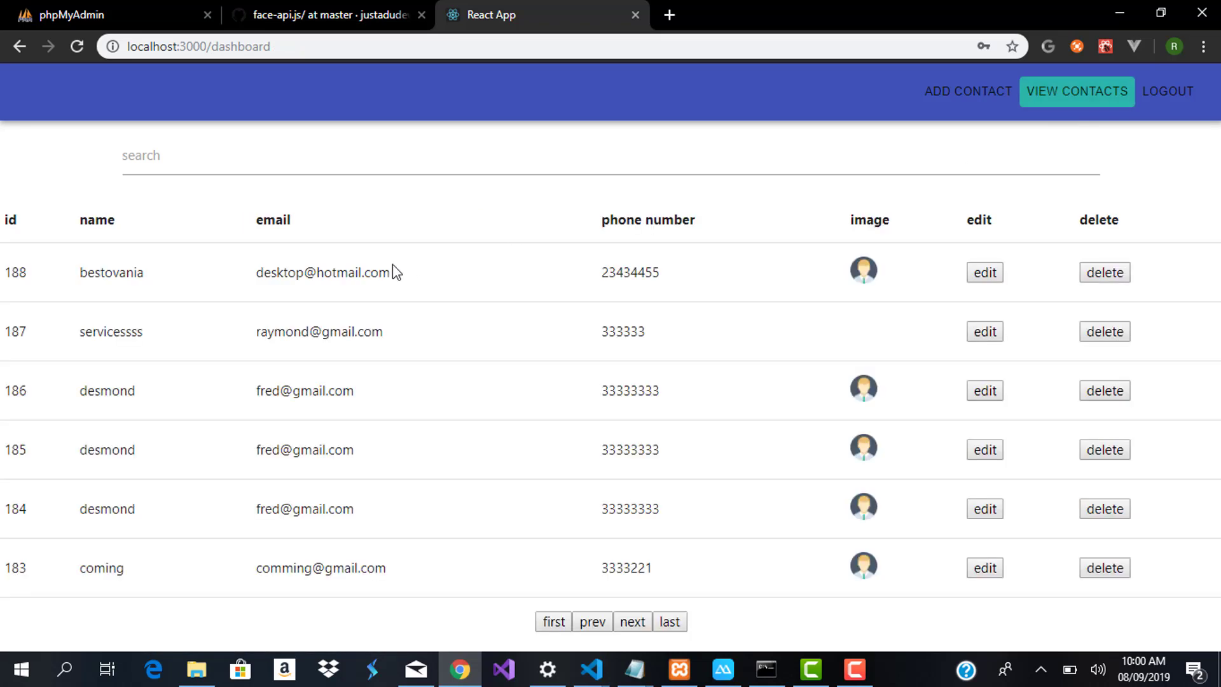
click(983, 274)
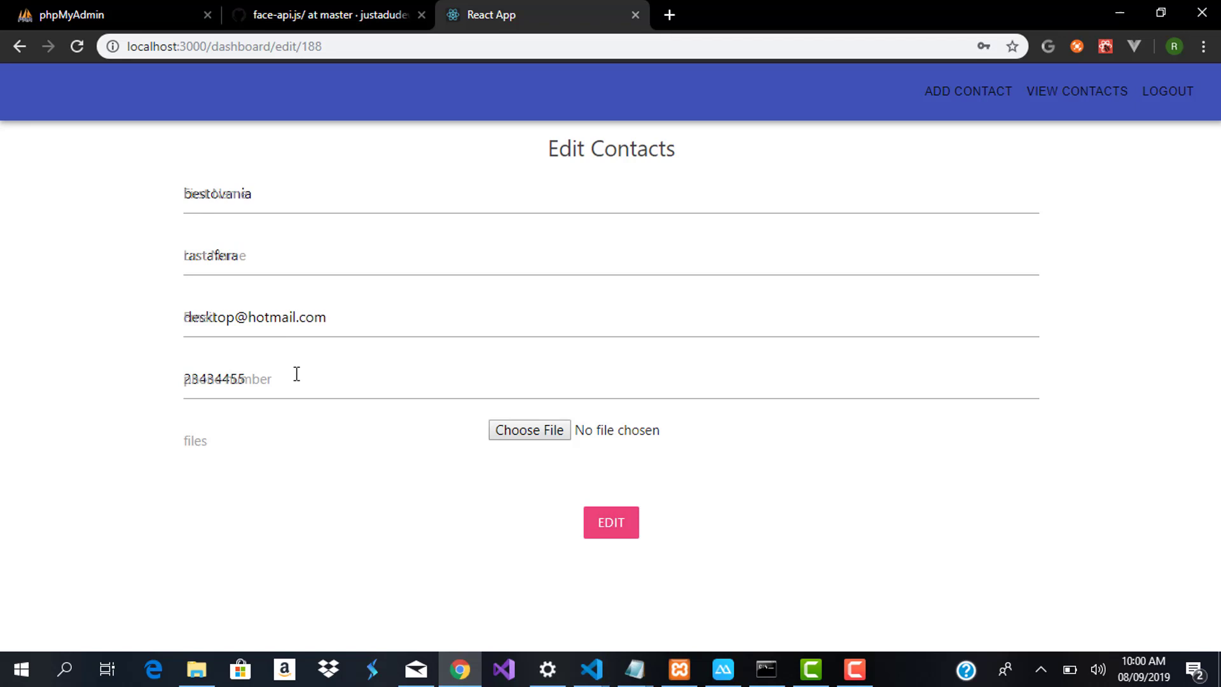
click(248, 194)
click(238, 253)
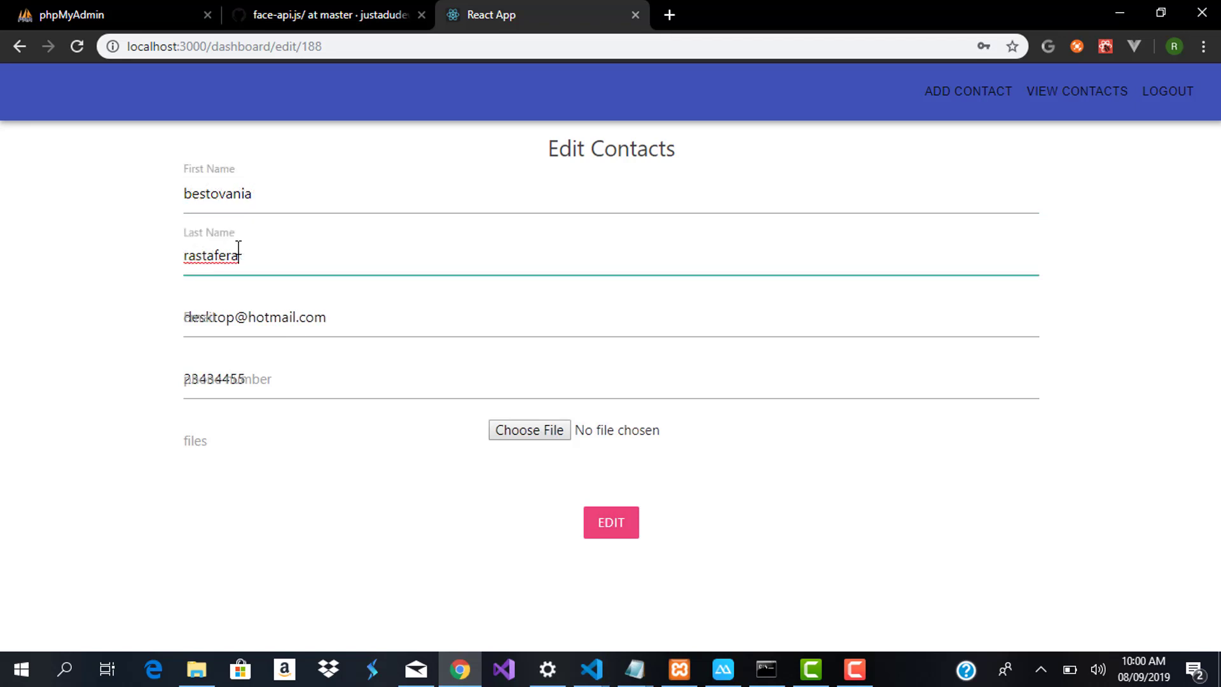
click(265, 316)
click(281, 390)
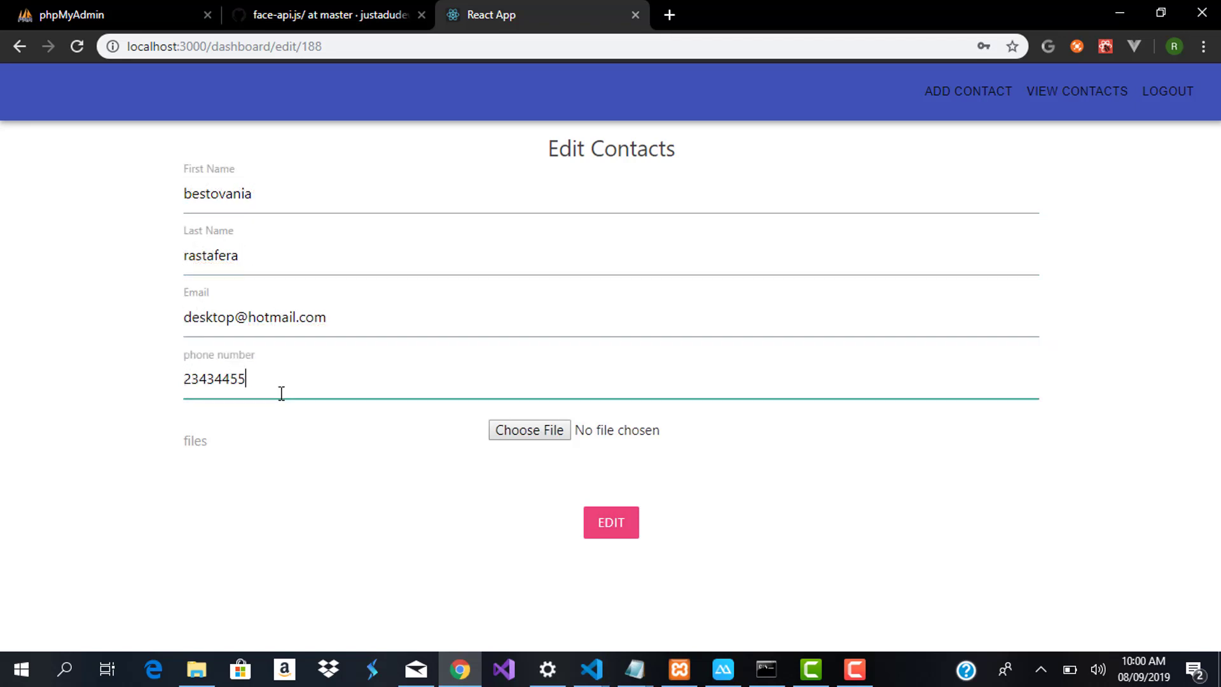
Set contact 188's image to the jpg photo from Camera Roll and save it
click(517, 436)
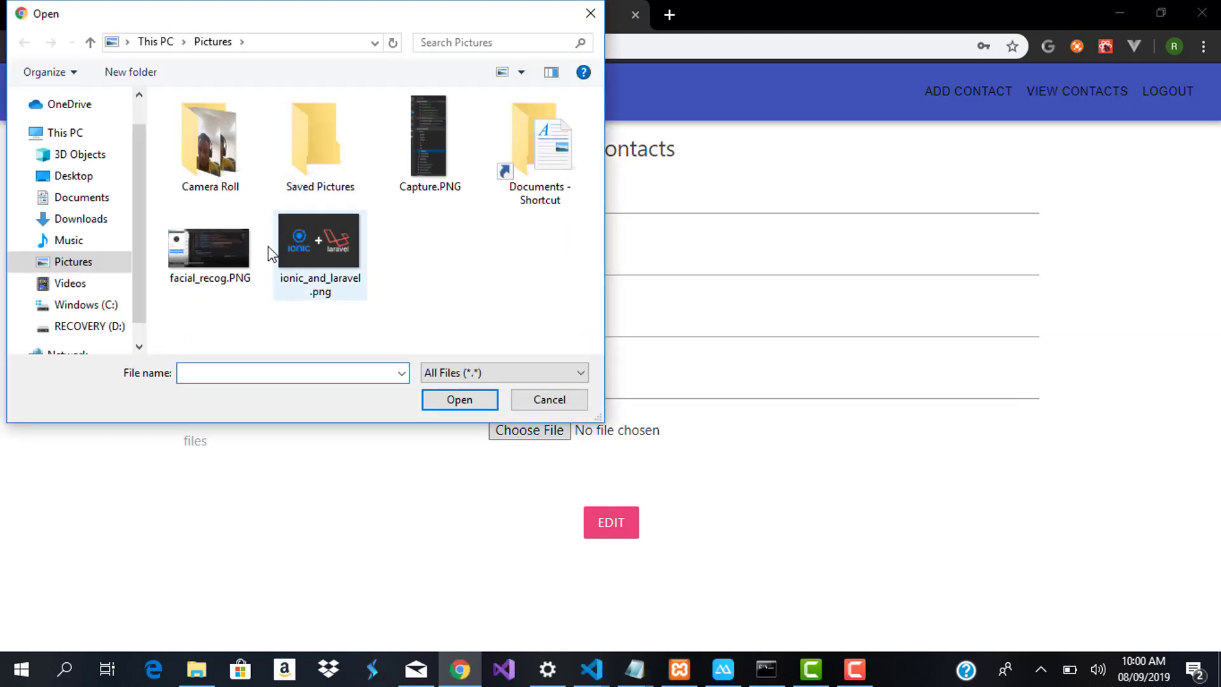
double_click(215, 159)
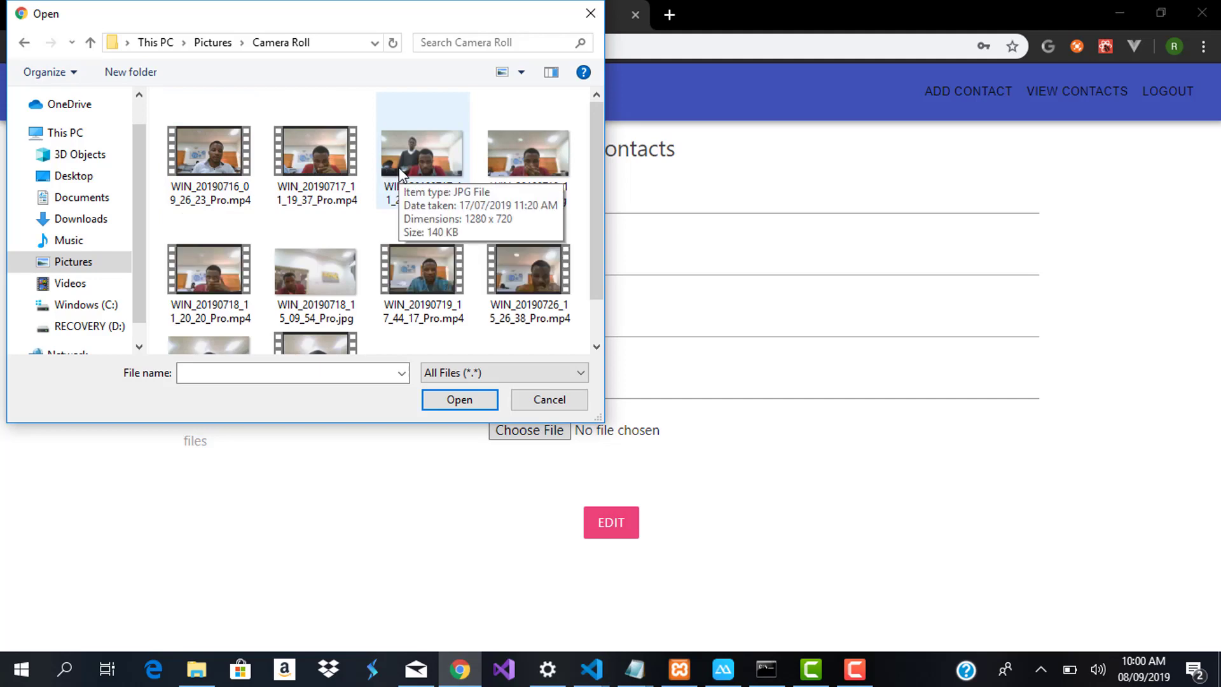
click(528, 171)
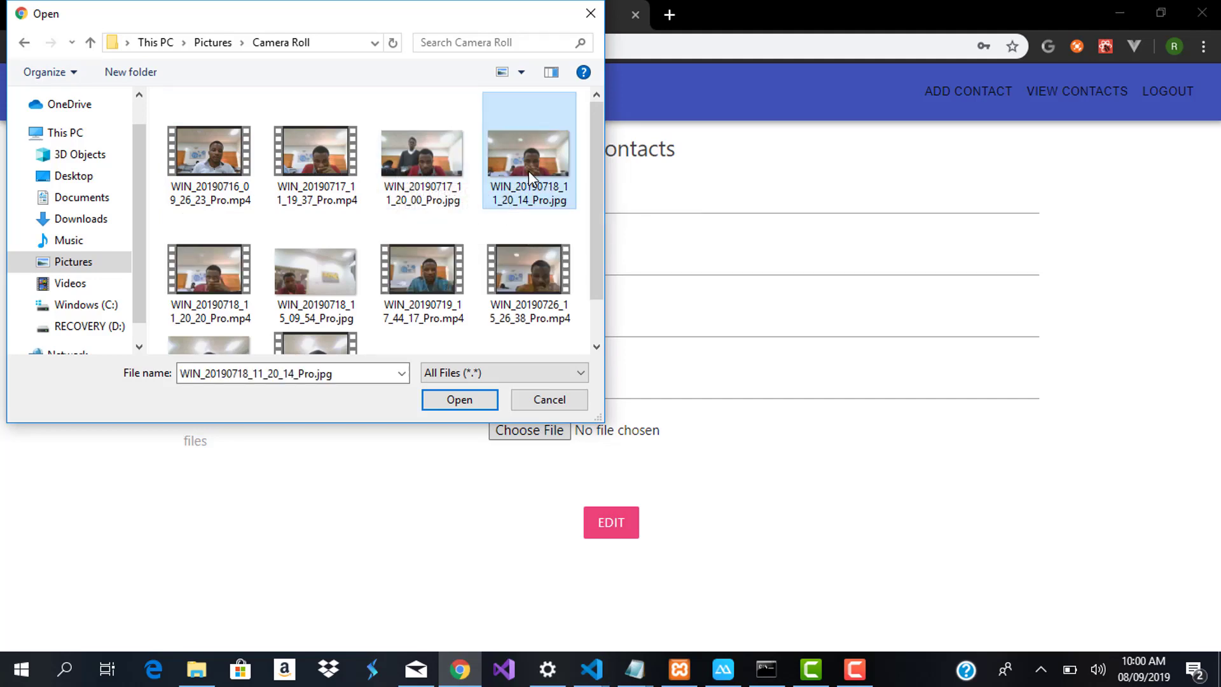
click(460, 399)
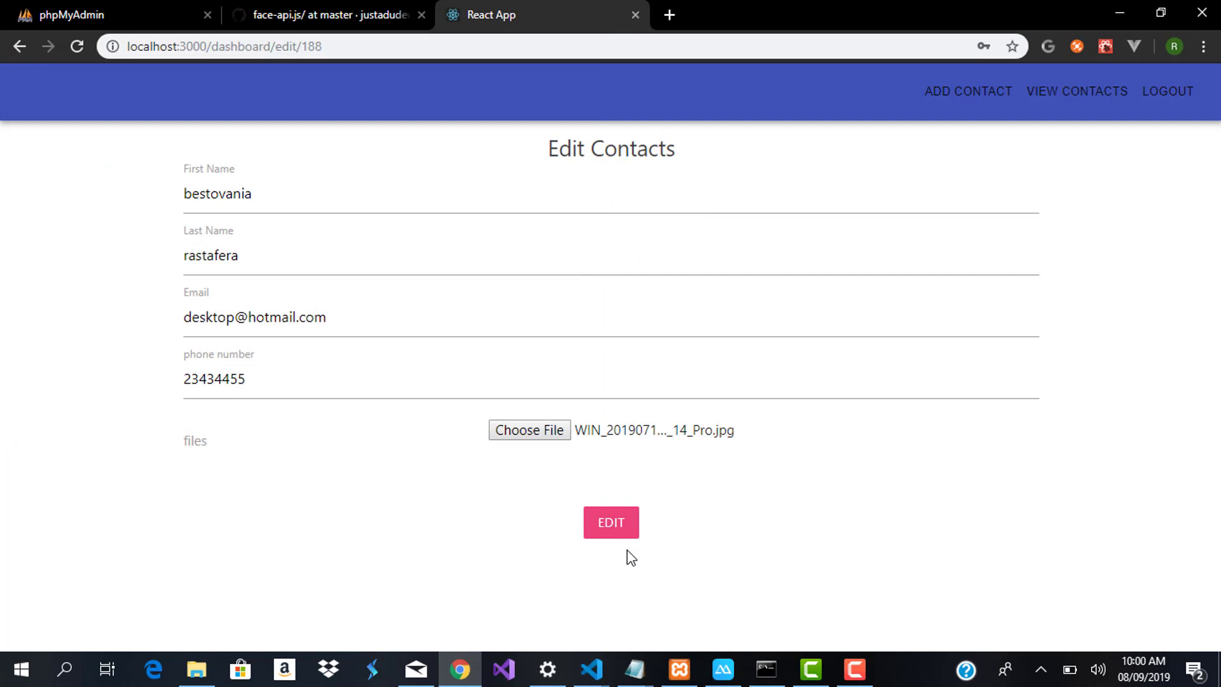
click(621, 534)
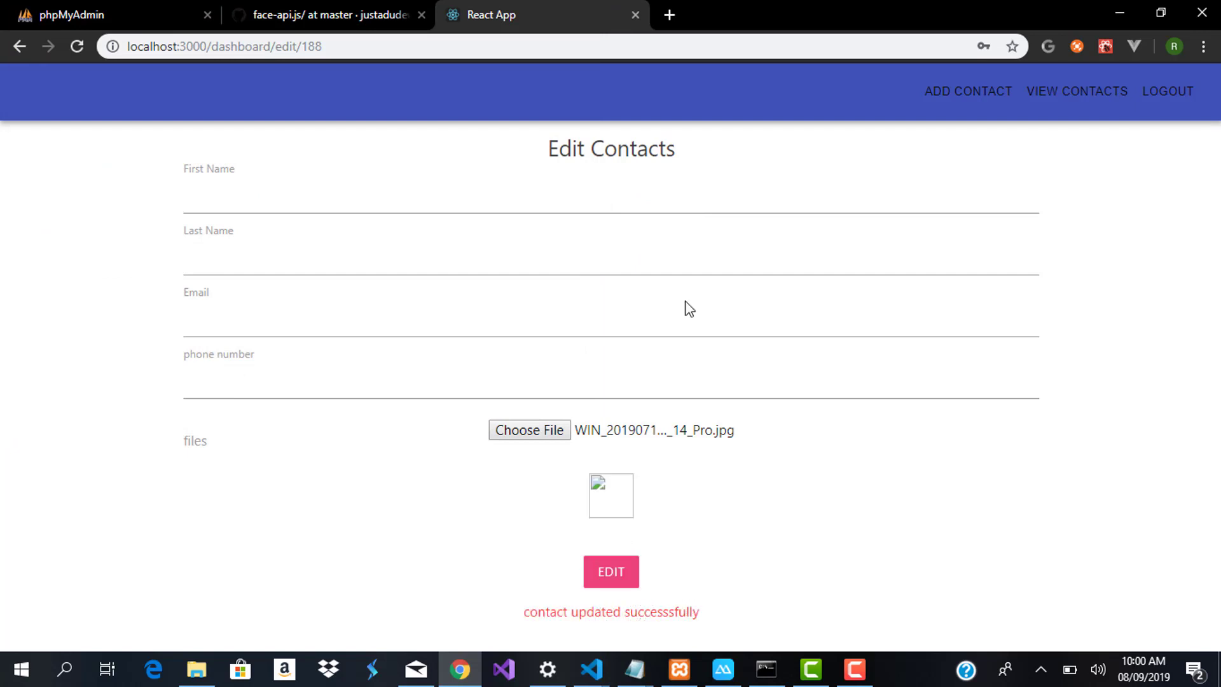
Reopen contact 188's edit form from the contacts table to verify the new image
click(1079, 105)
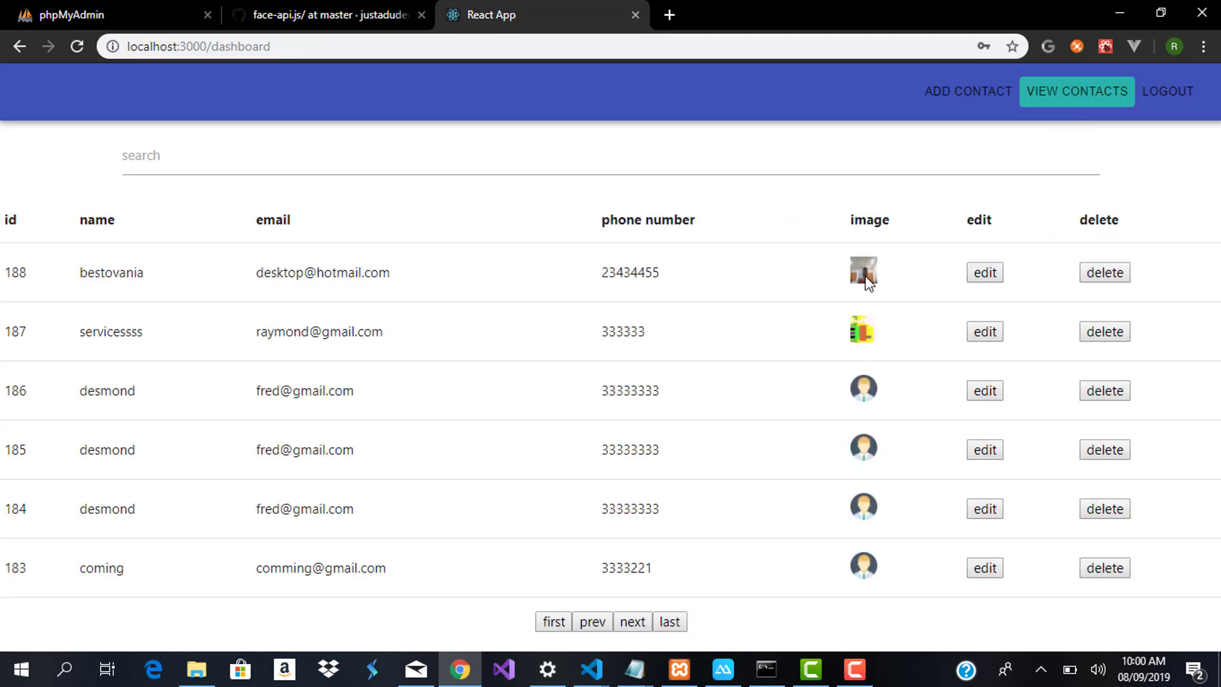
click(985, 273)
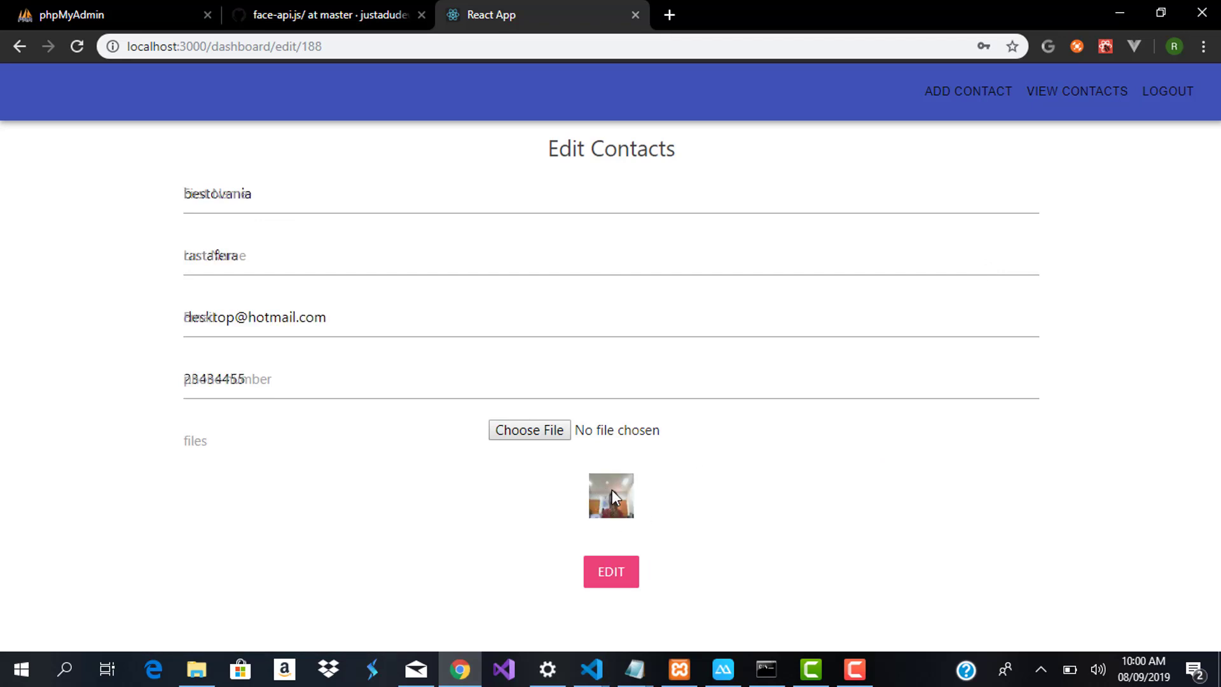
click(241, 254)
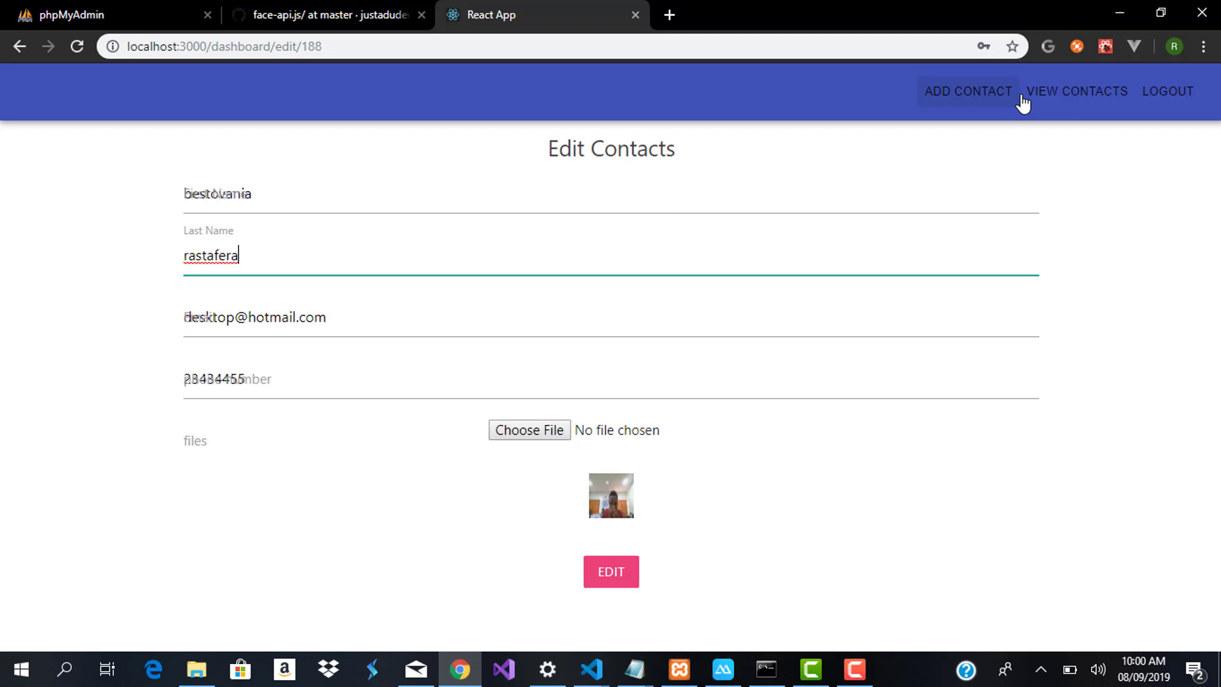
Delete contact 188 and then contact 187, confirming OK for each deletion
click(1098, 96)
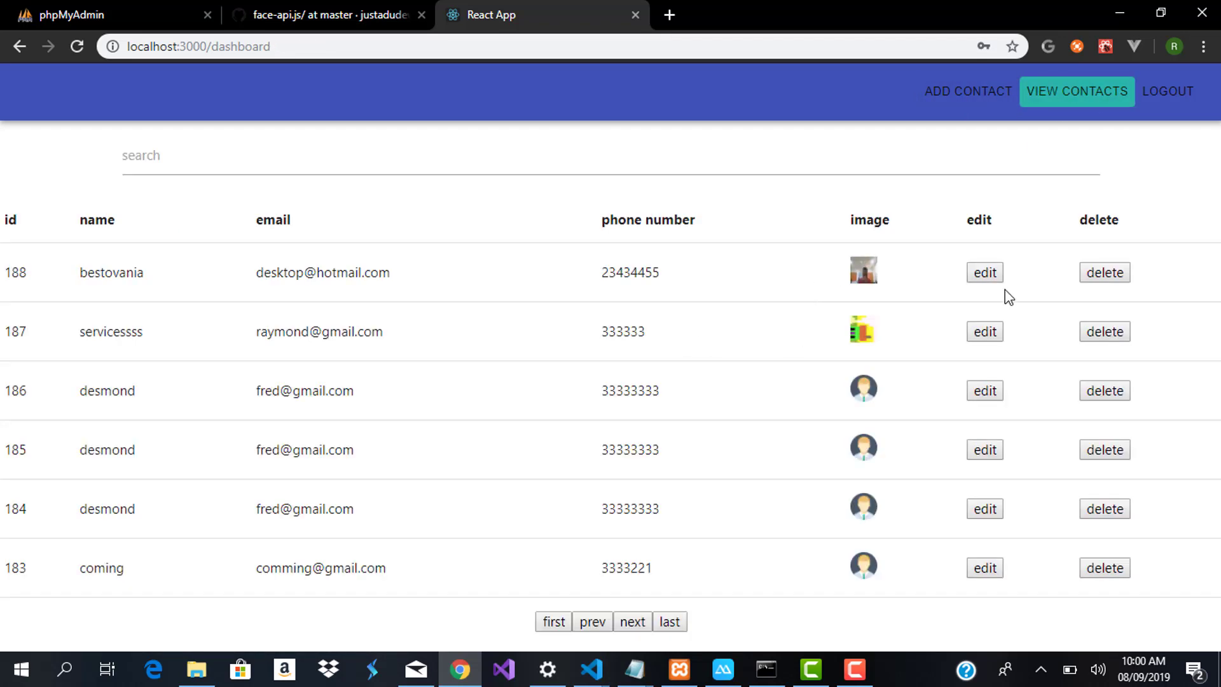
click(1082, 280)
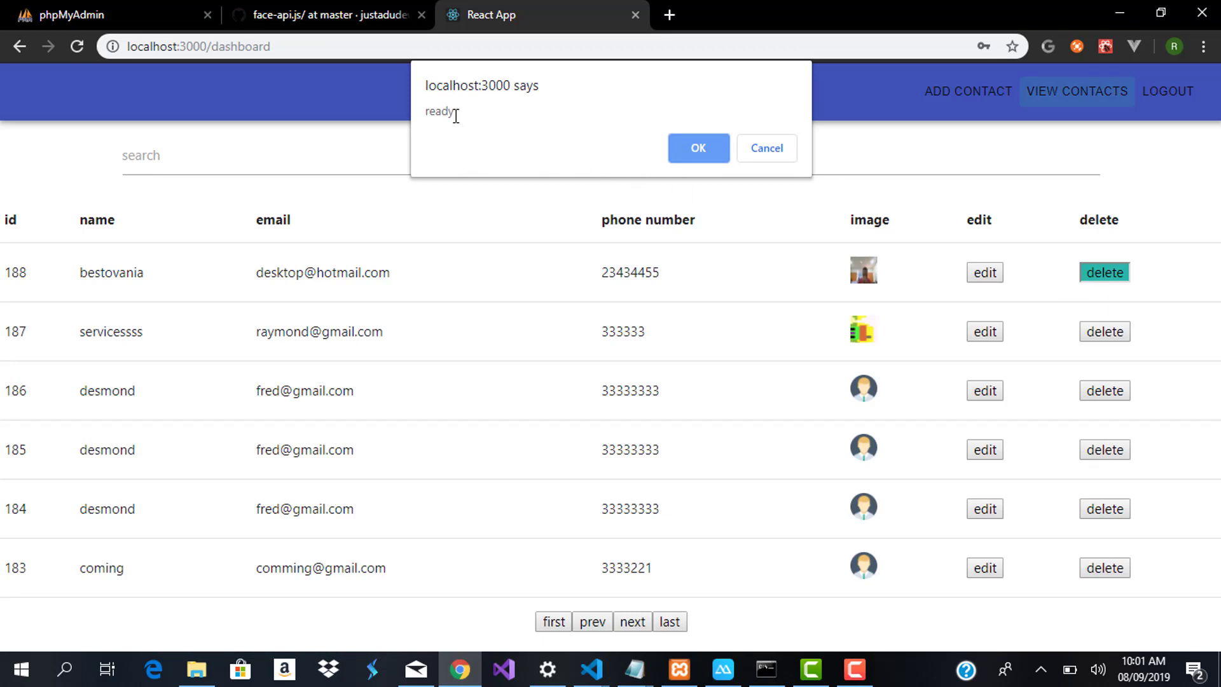
click(690, 145)
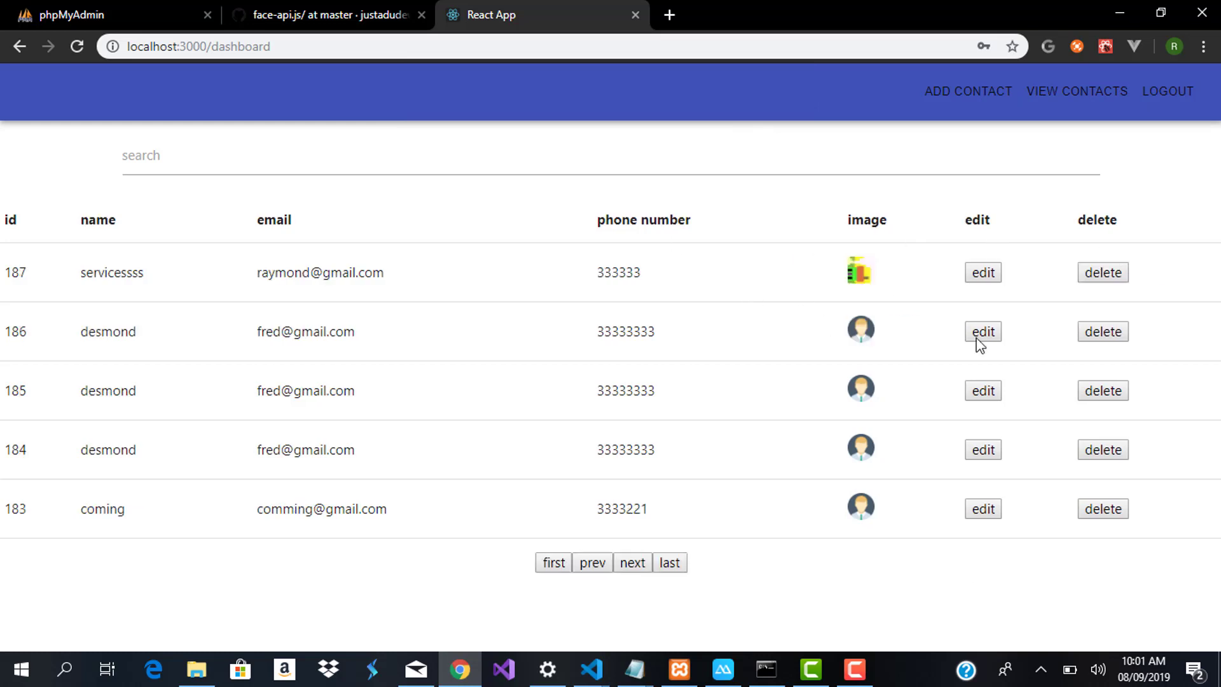
click(1098, 275)
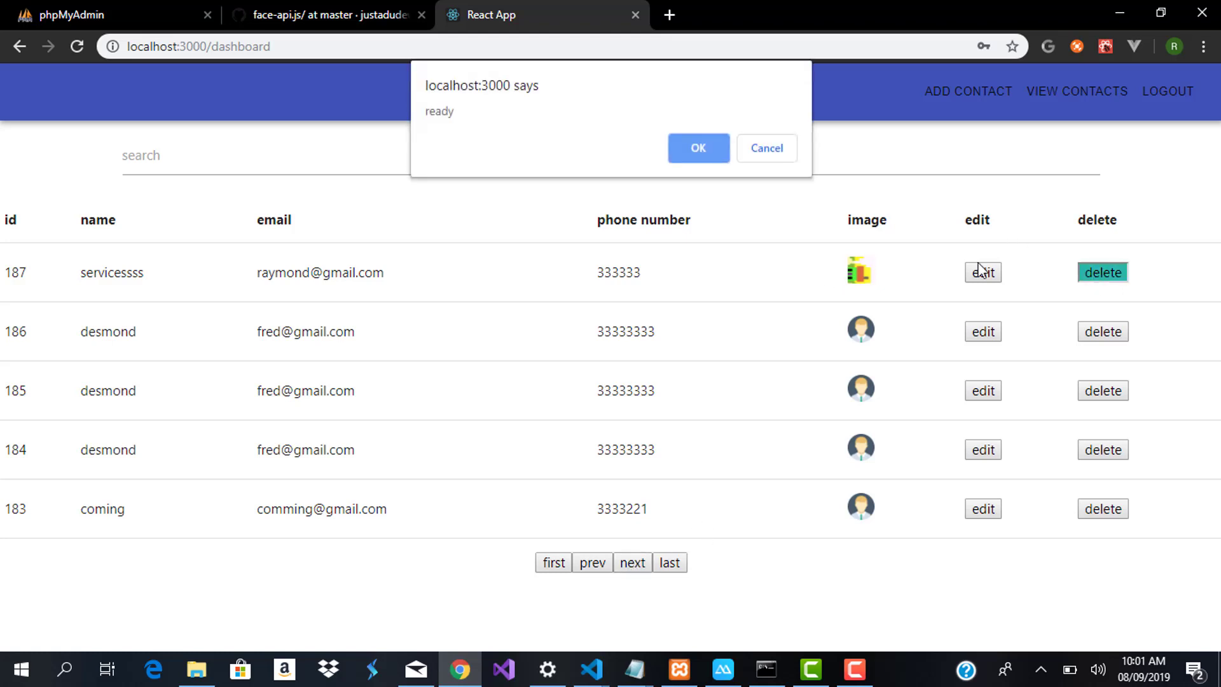
click(699, 150)
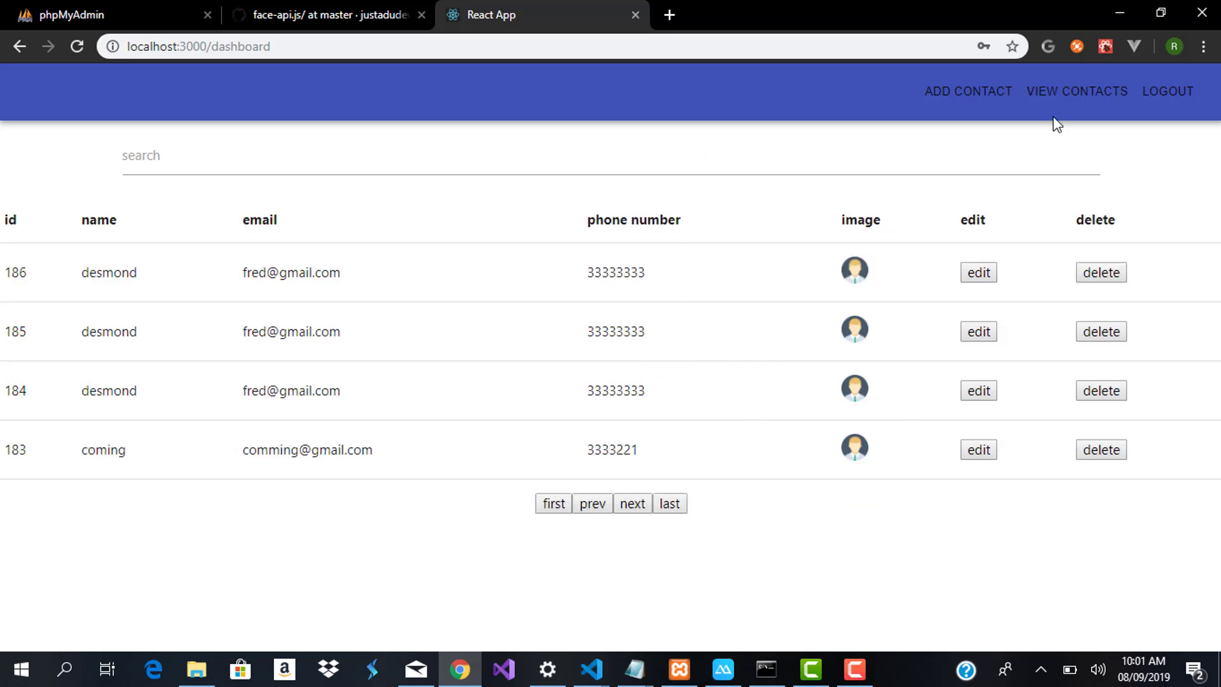
Log out and try loading localhost:3000/dashboard while signed out
click(1180, 108)
click(365, 39)
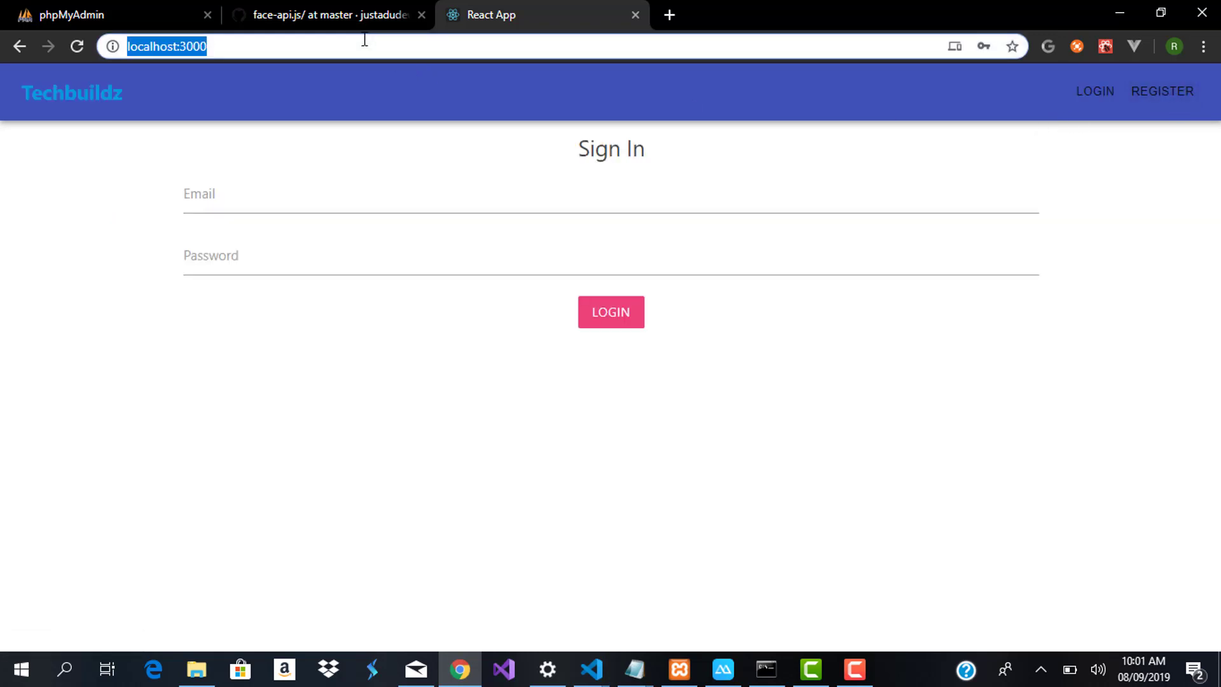
click(365, 40)
text(/dash b)
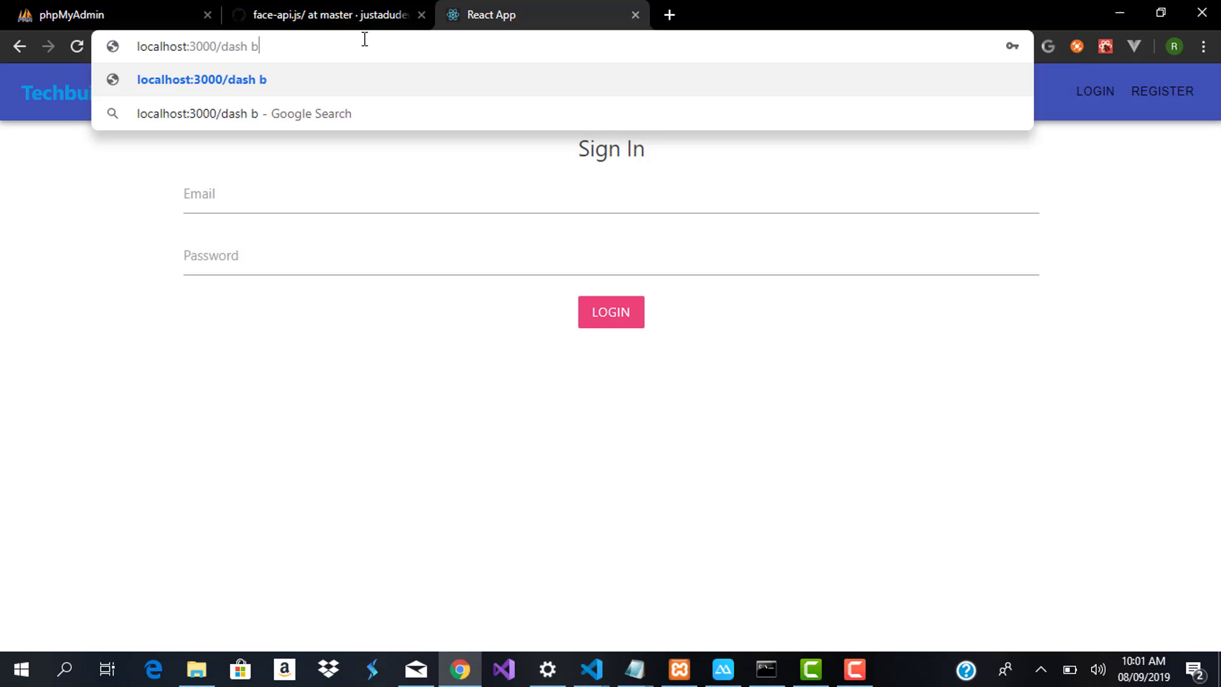
key(BackSpace)
key(BackSpace)
text(boar)
key(Return)
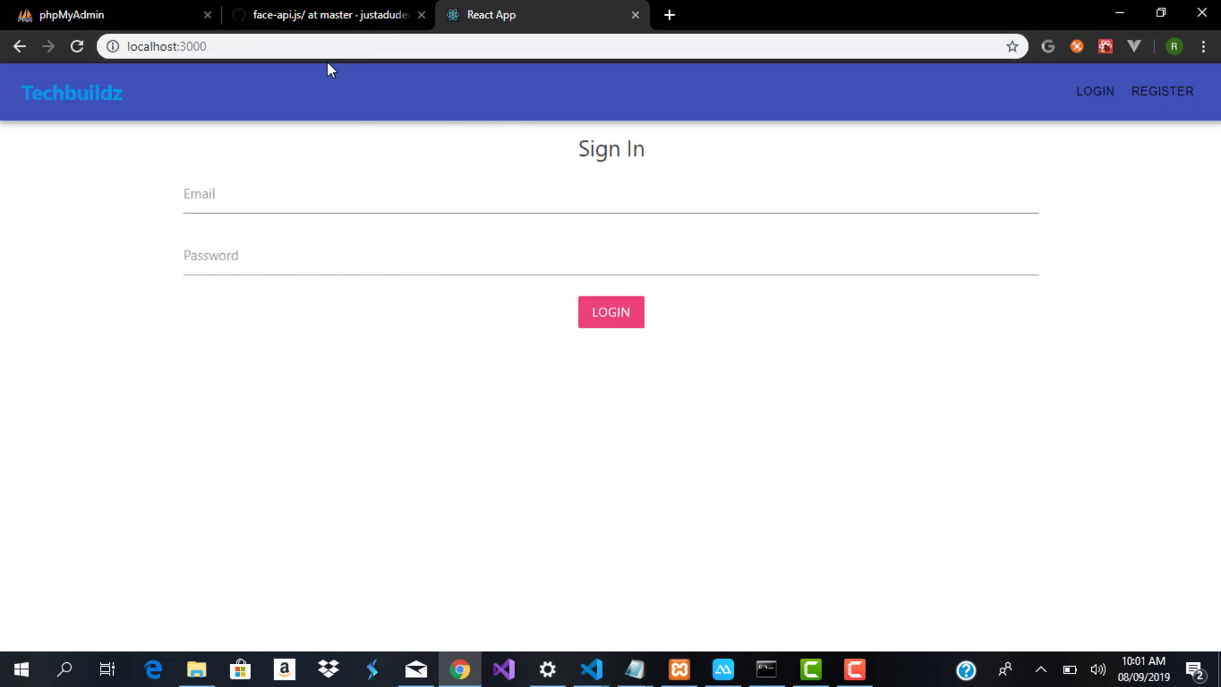
Reload the /dashboard address to confirm it redirects to Sign In, then switch to VS Code
click(321, 50)
click(321, 49)
text(/dashb)
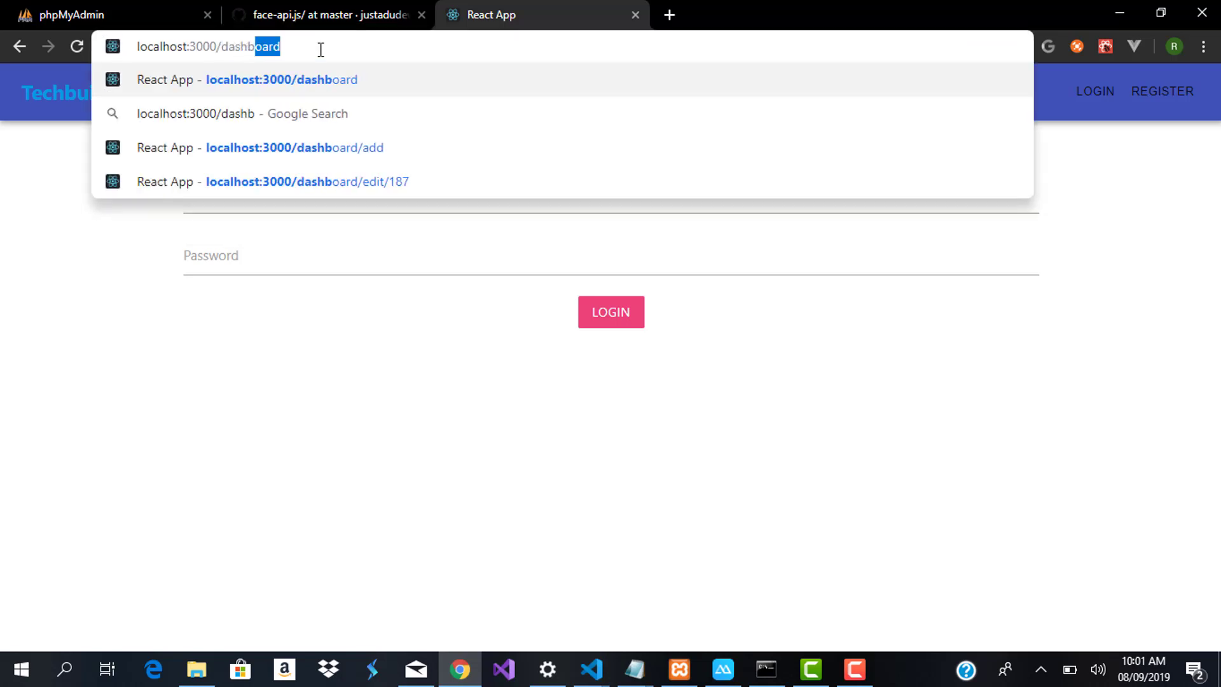
key(Return)
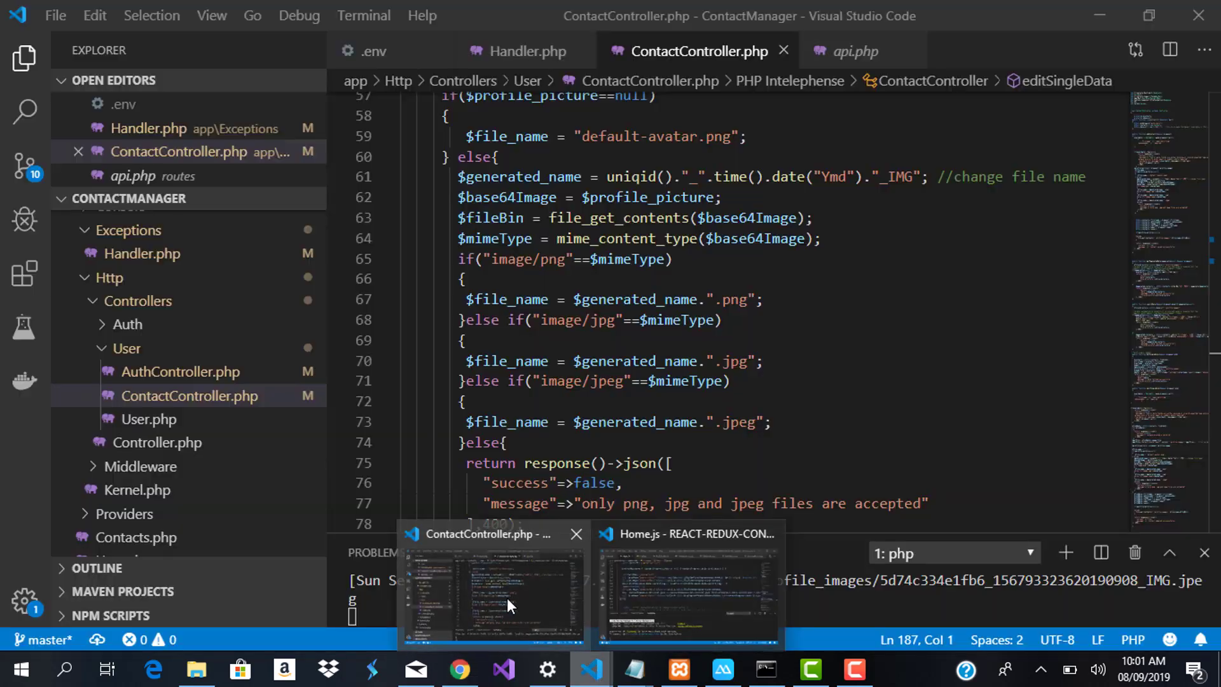
click(507, 598)
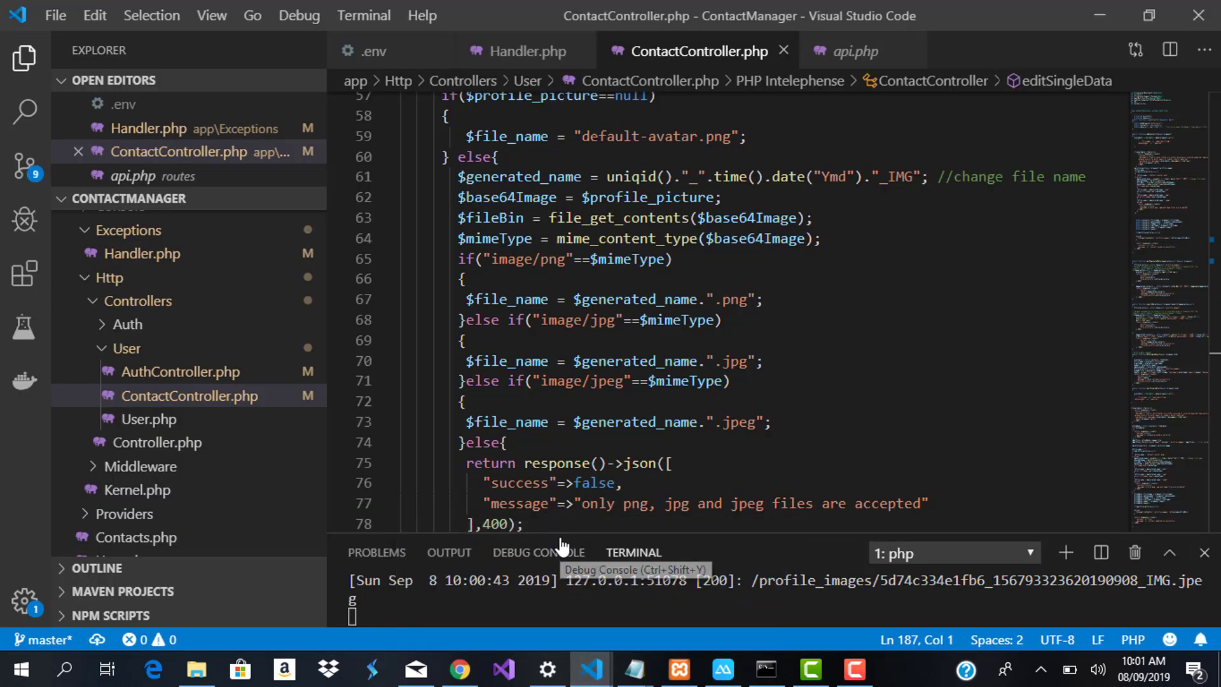
Enlarge the server log panel, point out $generated_name, and switch to the React project window
drag(559, 535, 552, 381)
click(695, 299)
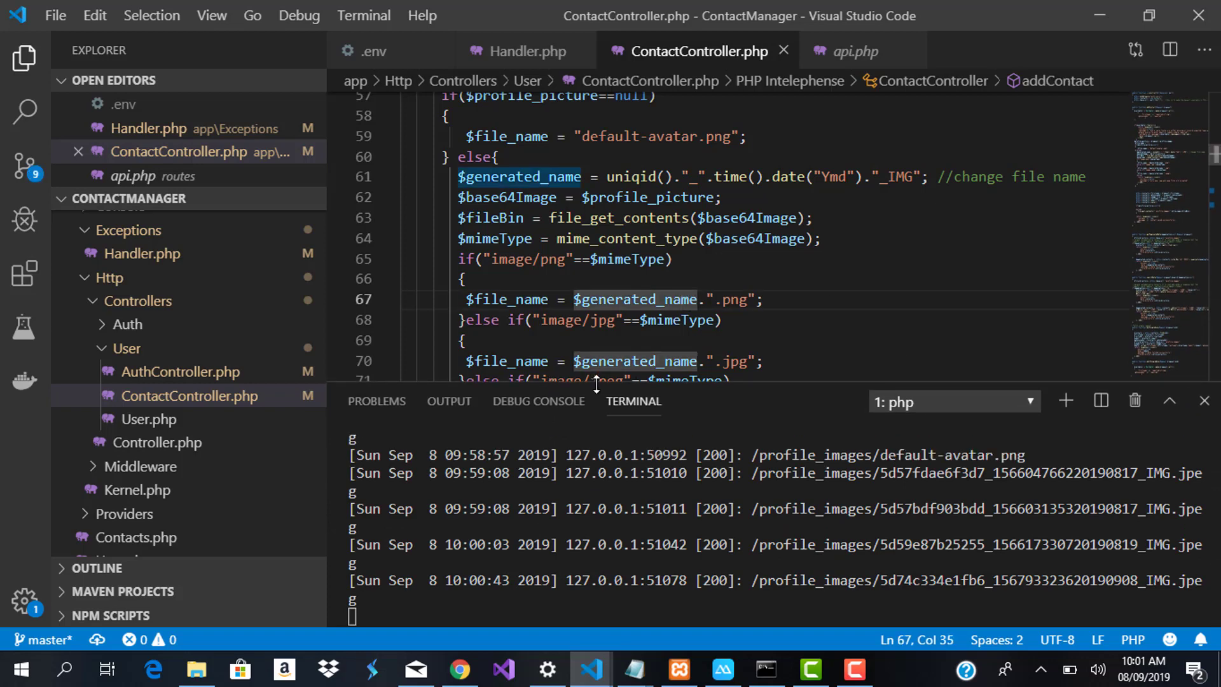
mouse_move(599, 667)
click(669, 576)
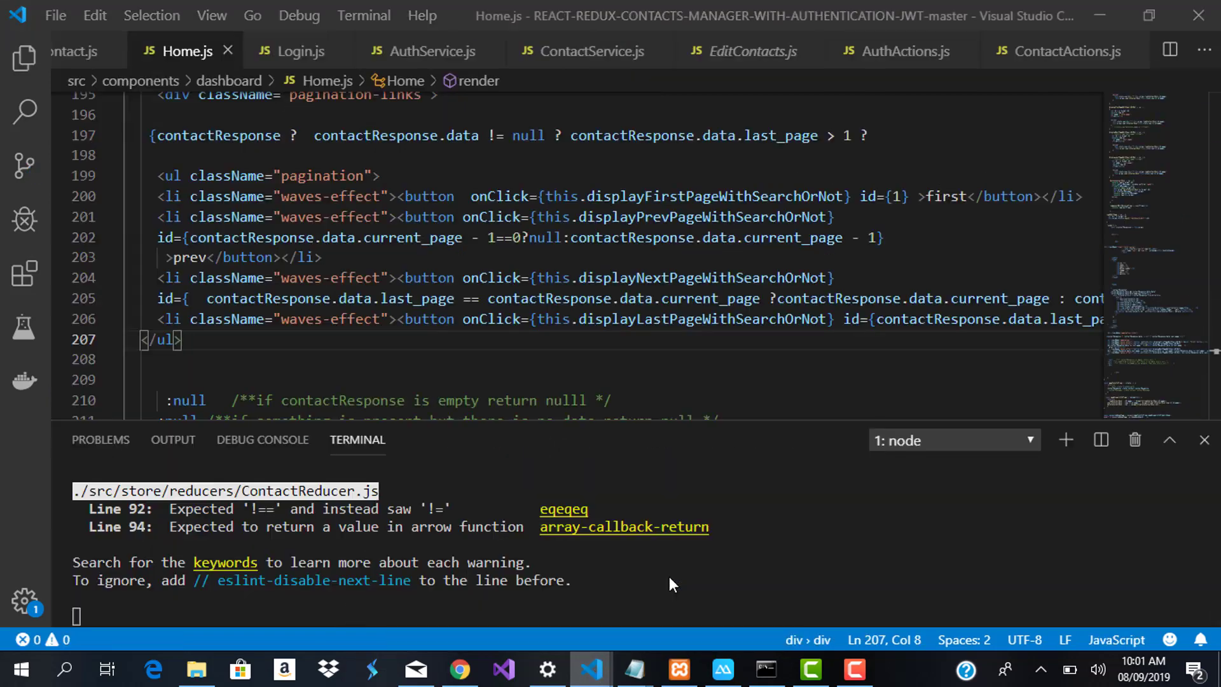
Show AddContact.js's state fields, then AuthService.js scrolled to the LoginService function
click(75, 51)
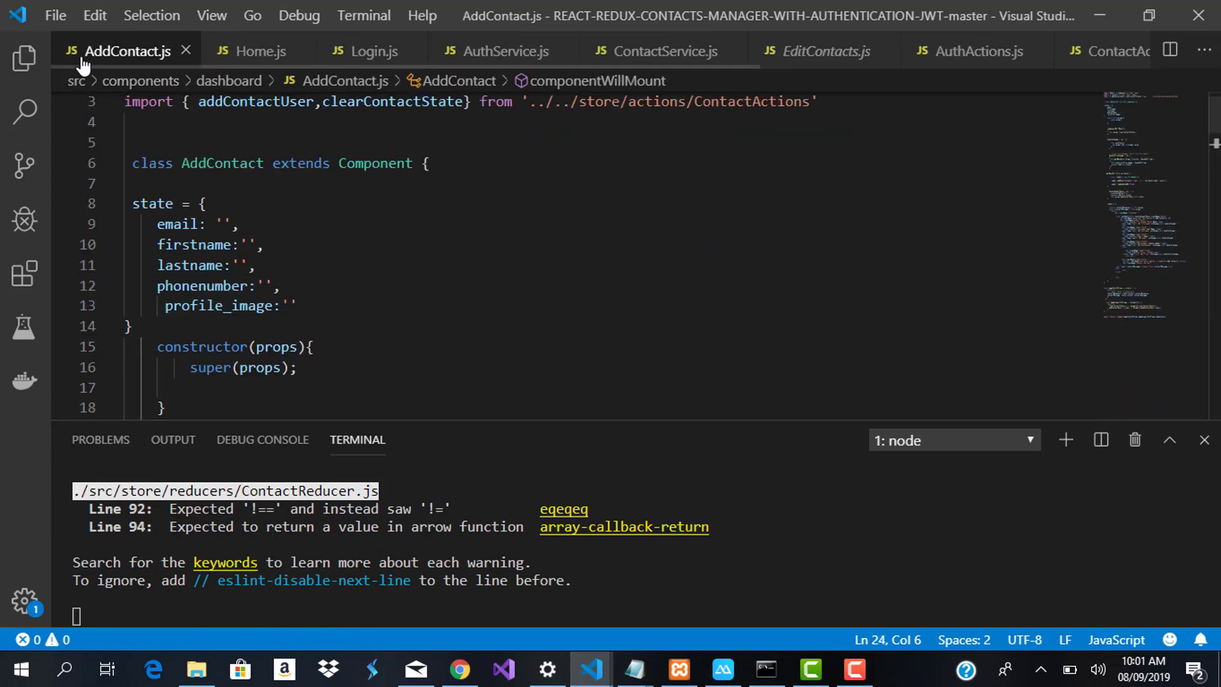
click(327, 201)
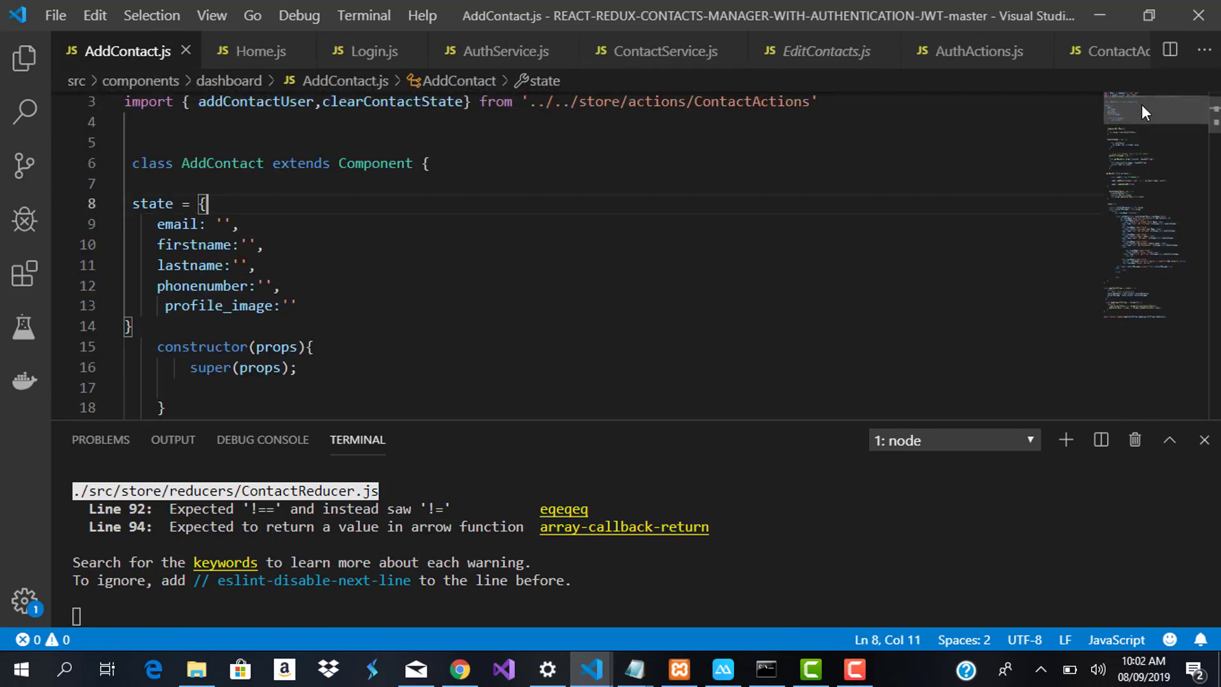
scroll(1142, 104, up, 1)
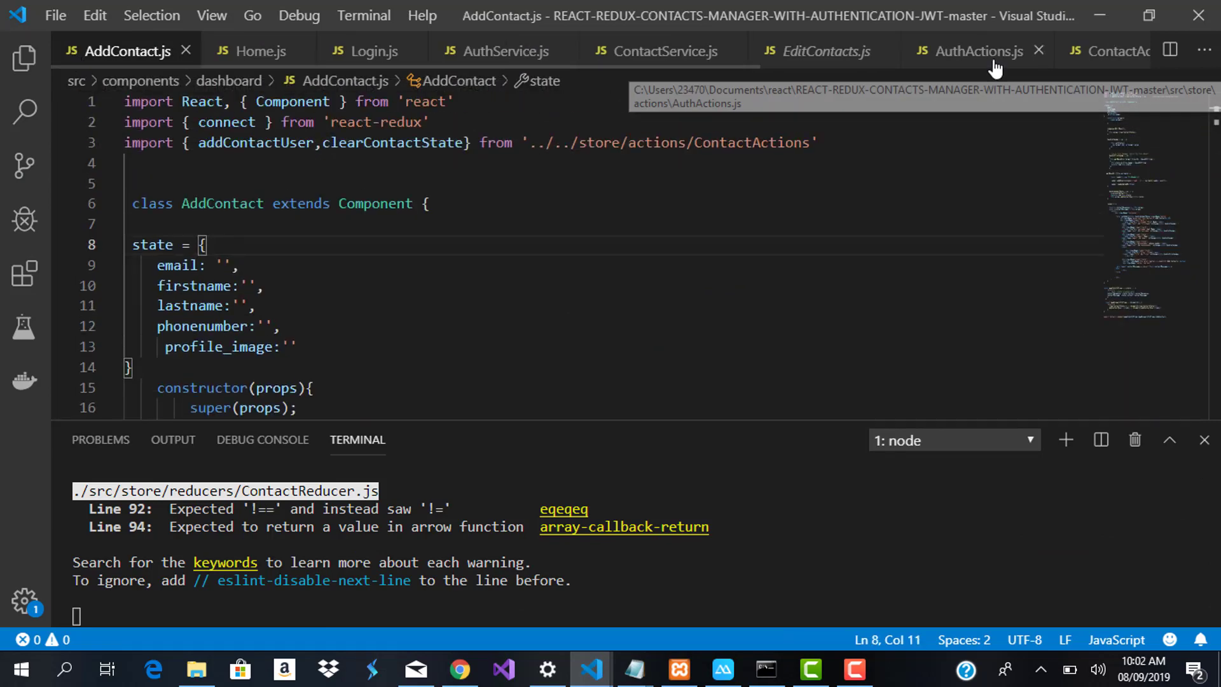
click(523, 54)
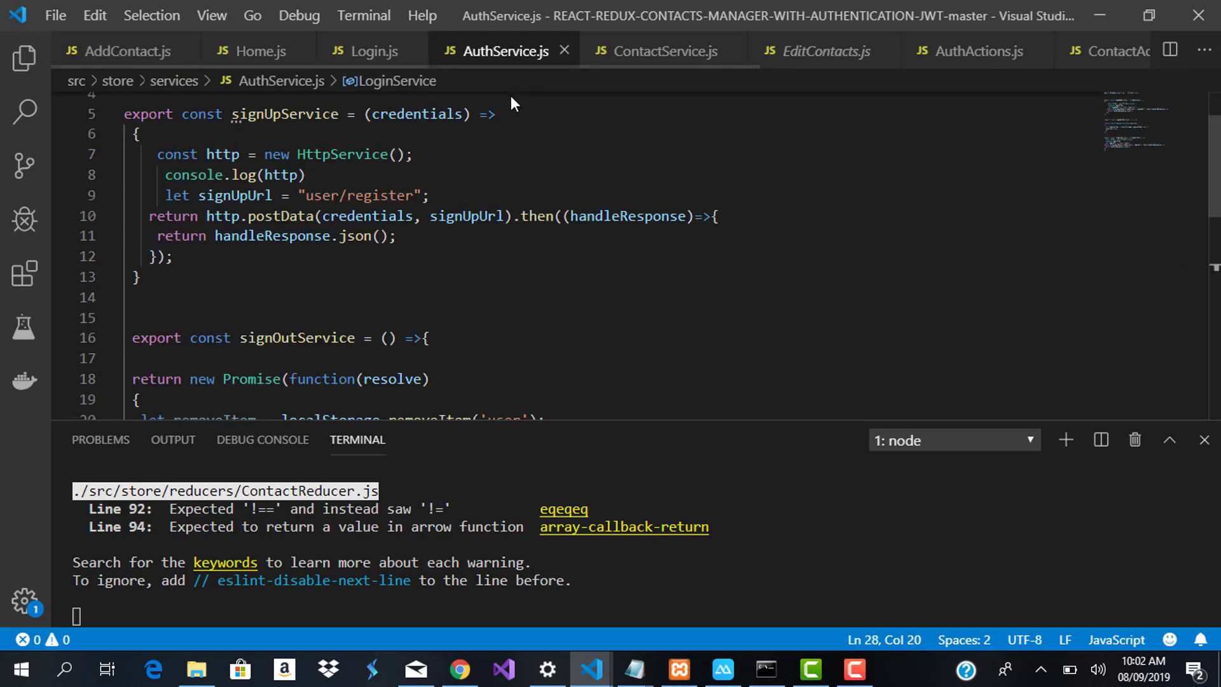
scroll(1119, 116, up, 2)
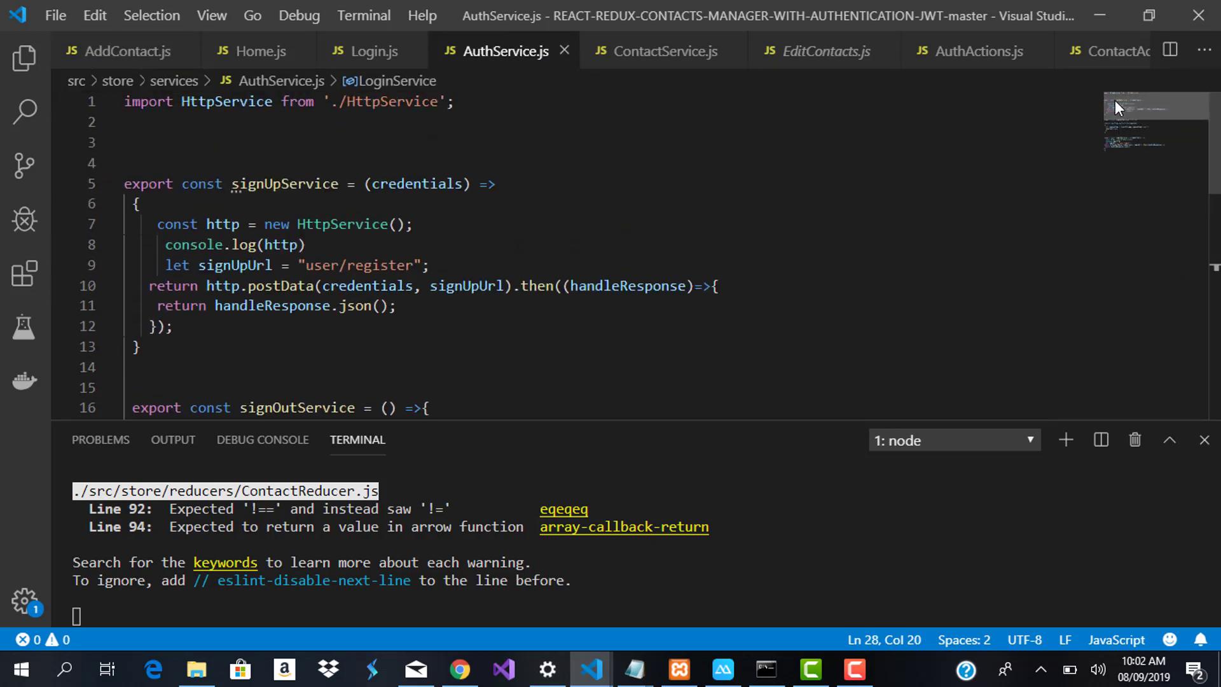
drag(1112, 109, 1115, 137)
Open HttpService.js through a Ctrl+P search for 'http' and bring getData into view
key(ctrl+p)
text(http)
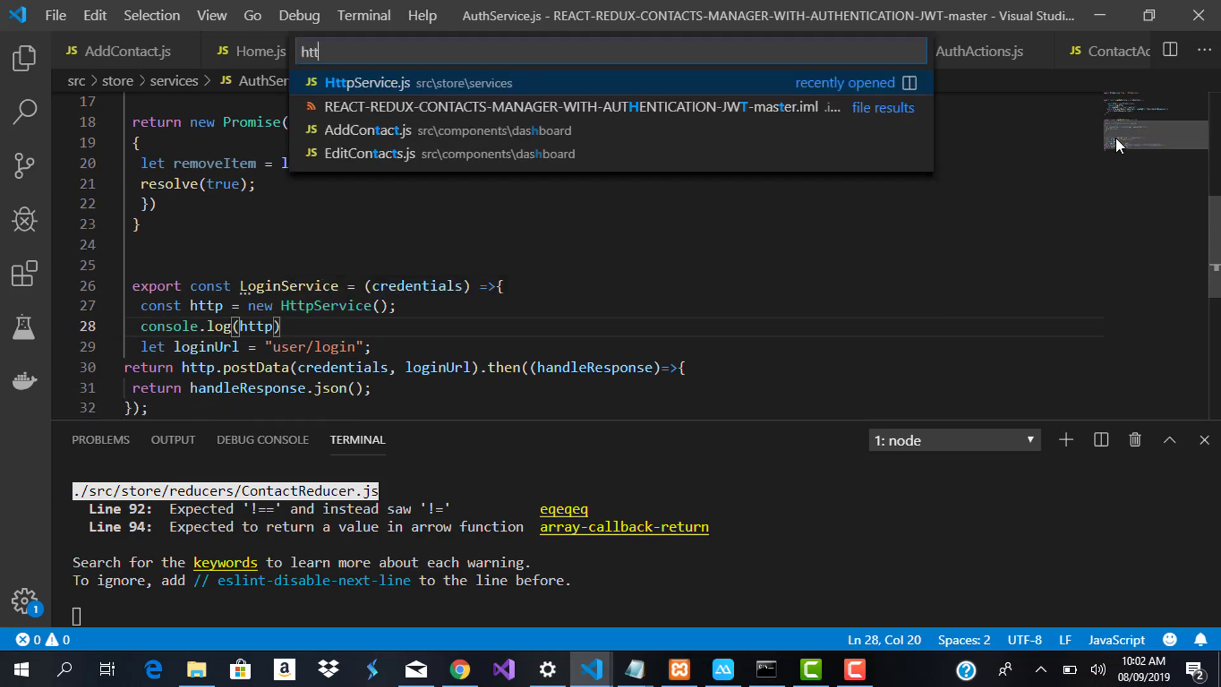
key(Return)
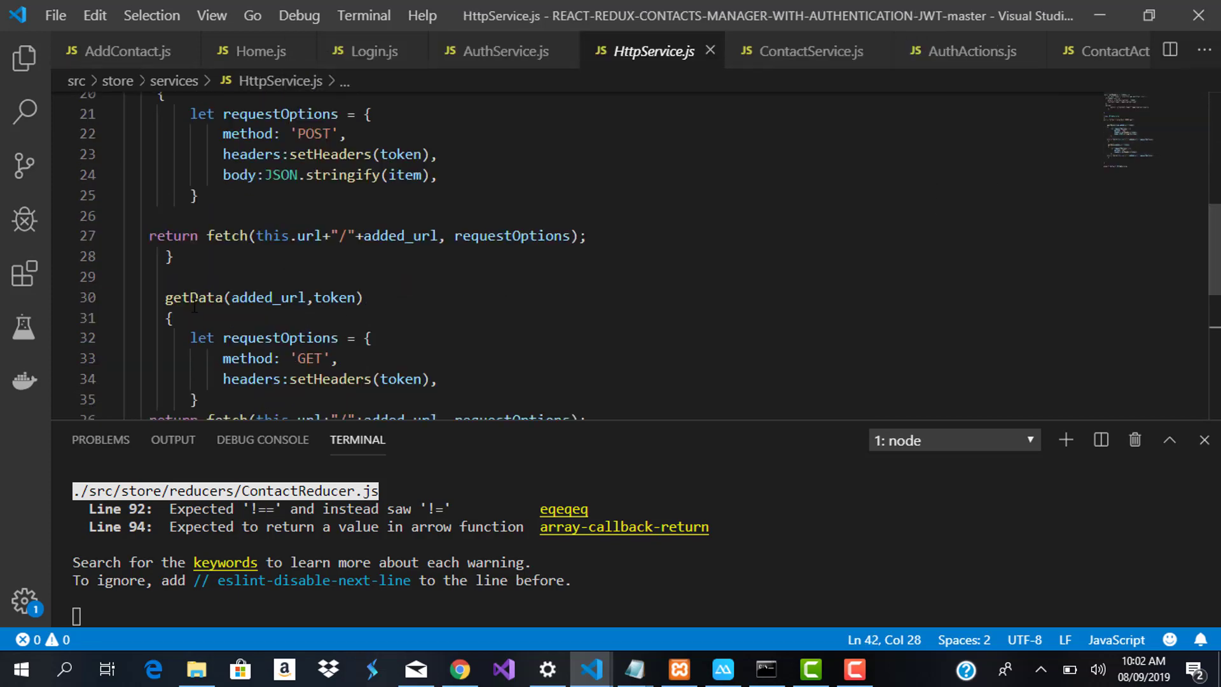
drag(1154, 136, 1154, 143)
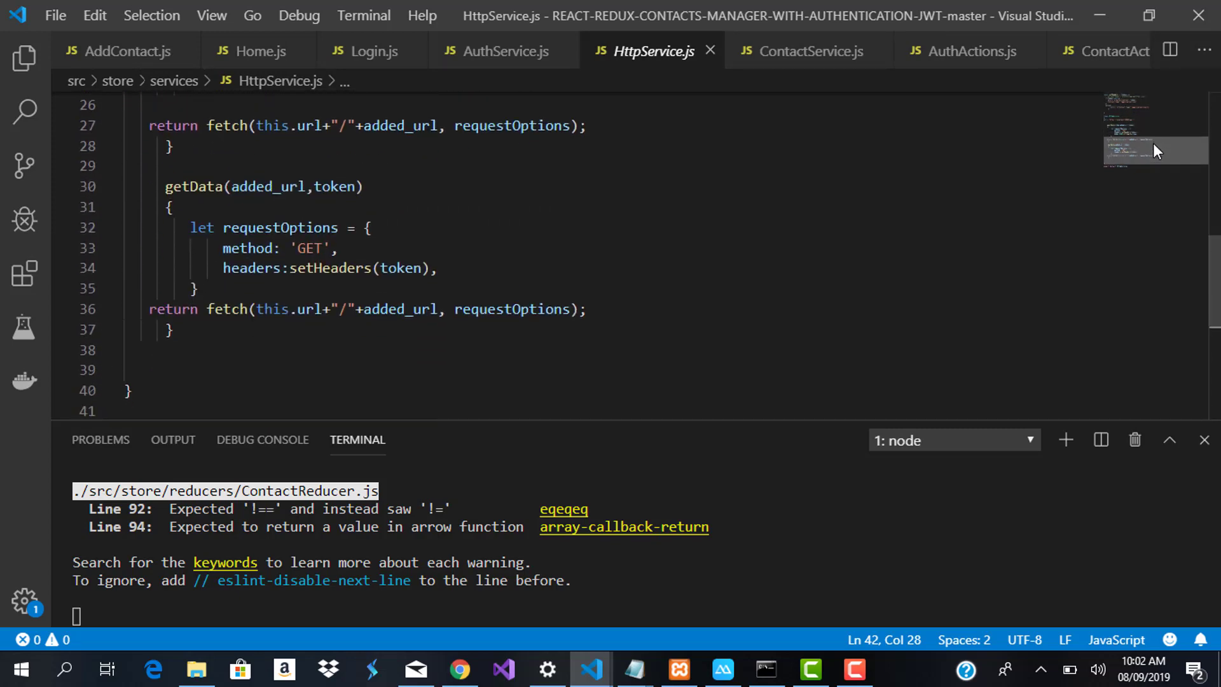